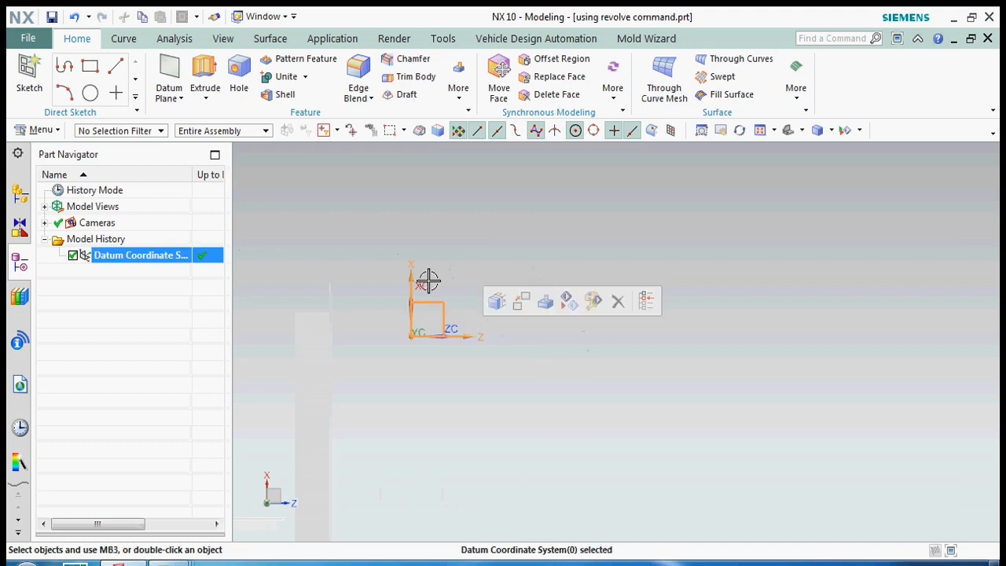
# - Sketch a 1.11 mm line from the origin along the Z axis and place its length dimension below it
pyautogui.press('Escape')
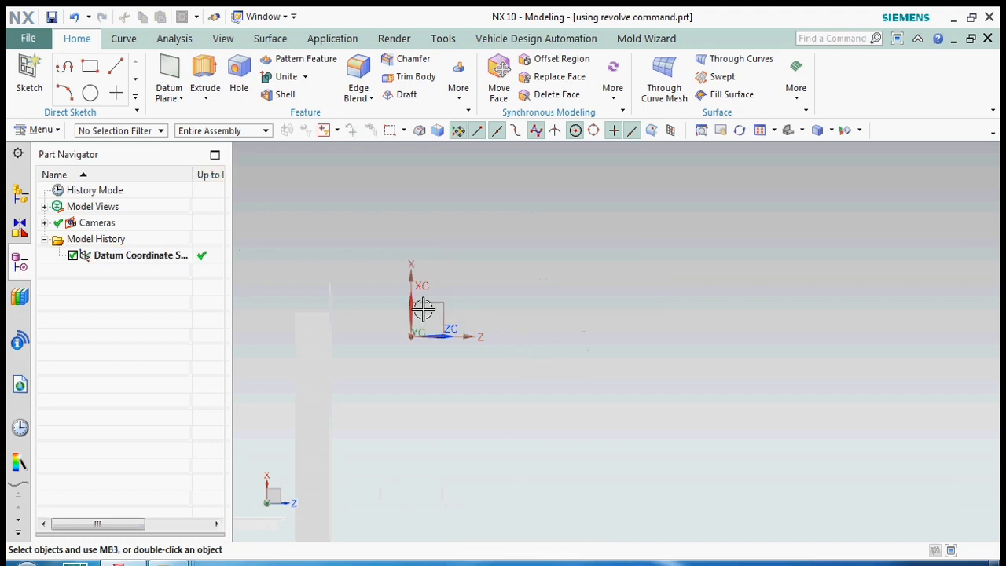
pyautogui.click(115, 65)
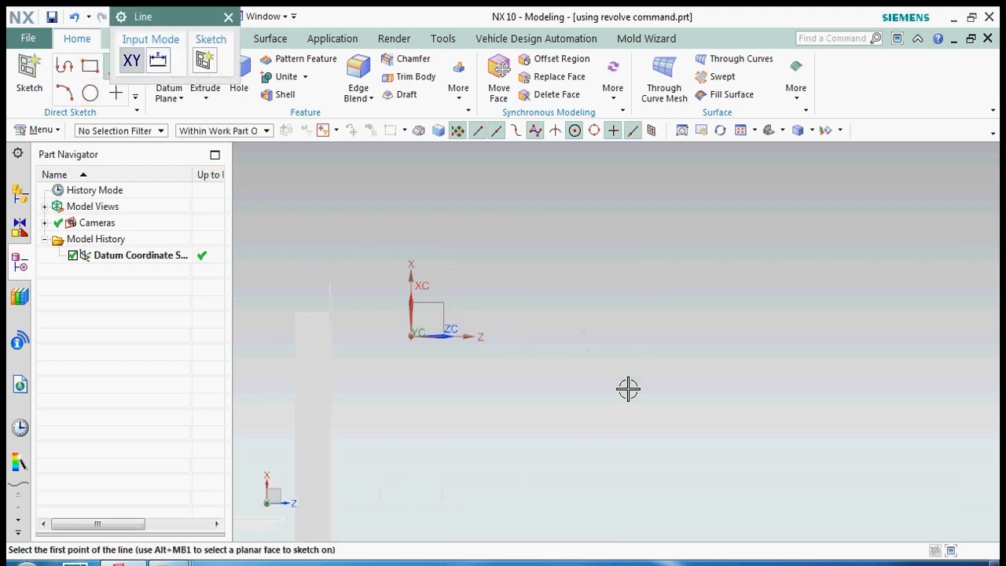
pyautogui.click(414, 337)
pyautogui.click(495, 346)
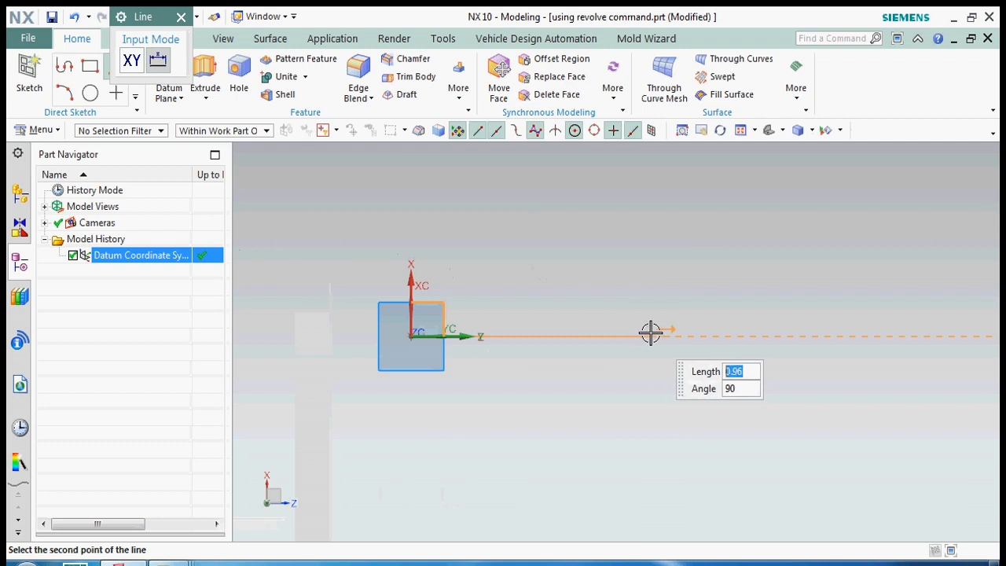
pyautogui.write('1.11')
pyautogui.press('Return')
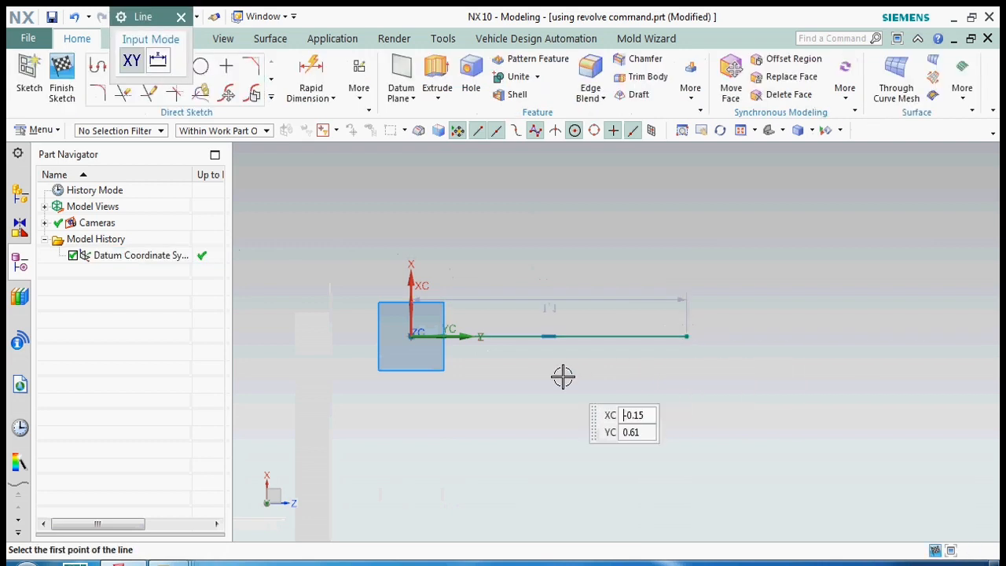
pyautogui.press('Escape')
pyautogui.moveTo(556, 295); pyautogui.dragTo(552, 406)
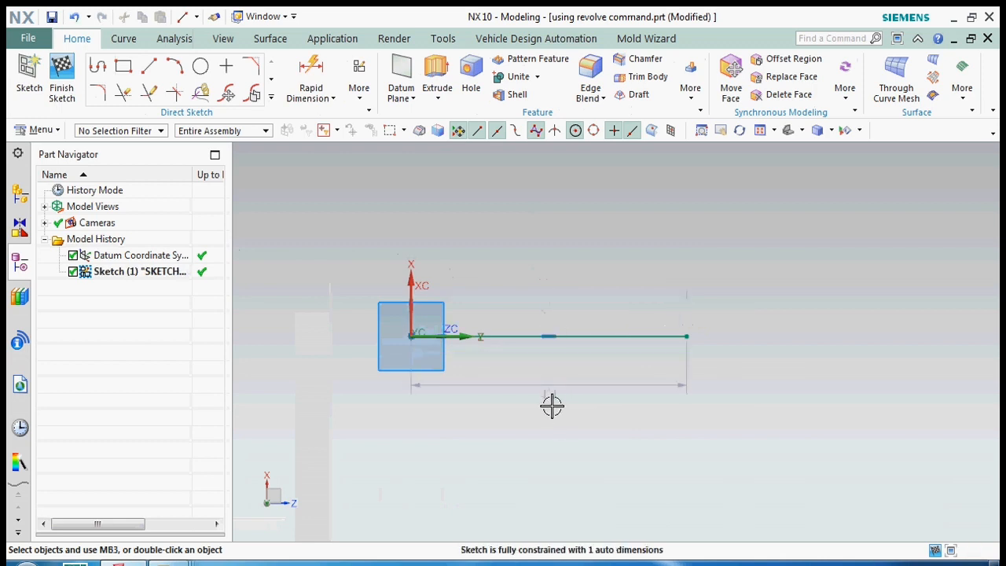
# - Set the horizontal line's length to 10 mm and move its dimension clear below the line
pyautogui.doubleClick(550, 393)
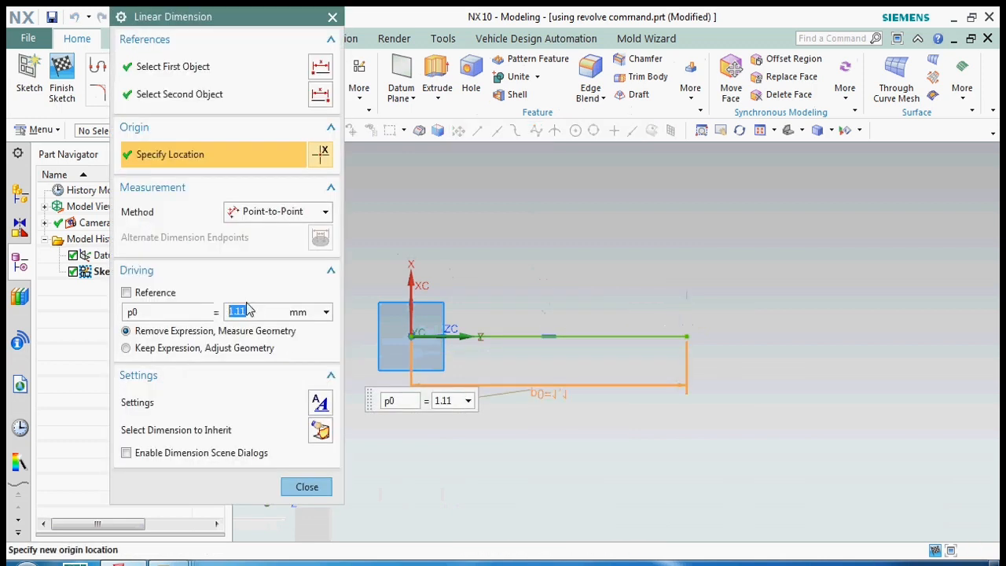
pyautogui.press('Return')
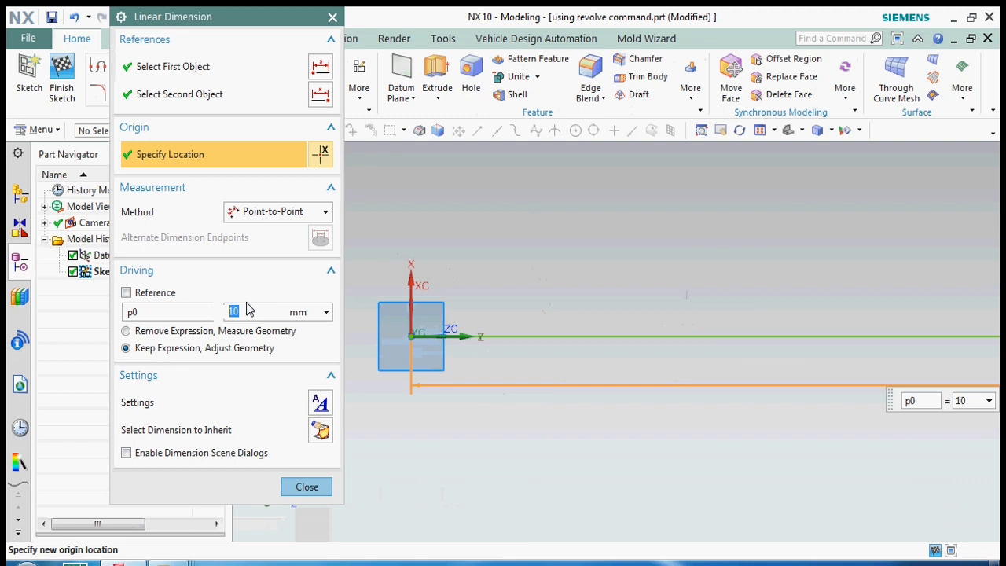
pyautogui.press('Escape')
pyautogui.scroll(-10, 559, 351)
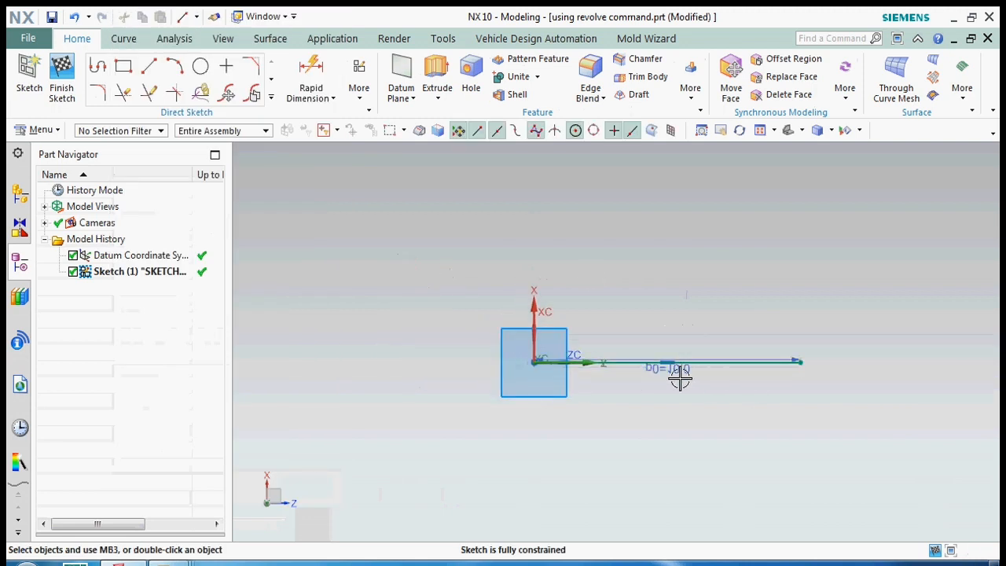
pyautogui.scroll(2, 677, 375)
pyautogui.moveTo(672, 375)
pyautogui.mouseDown()
pyautogui.moveTo(660, 347)
pyautogui.moveTo(660, 248)
pyautogui.moveTo(680, 407)
pyautogui.mouseUp()
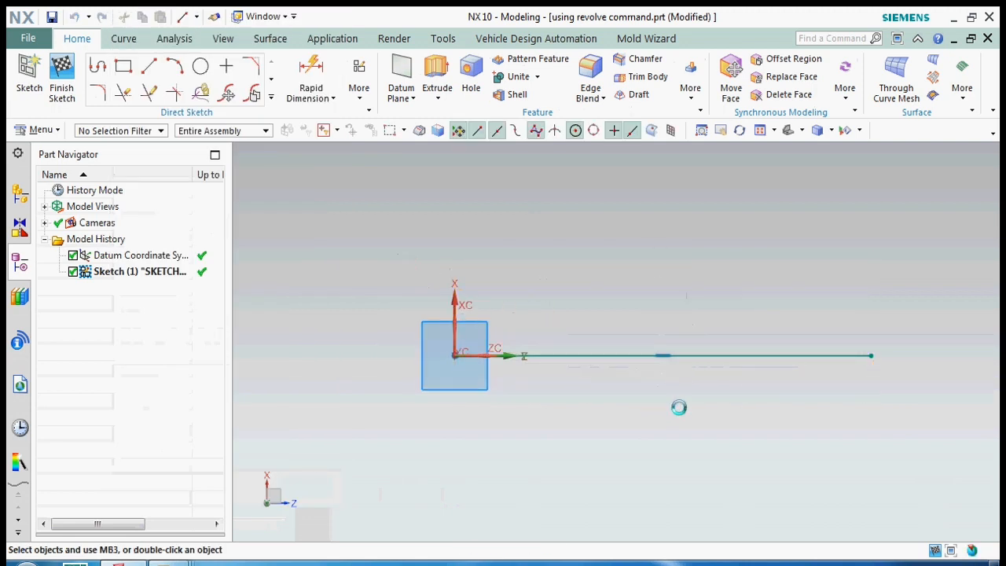
pyautogui.scroll(3, 870, 355)
pyautogui.scroll(-4, 815, 359)
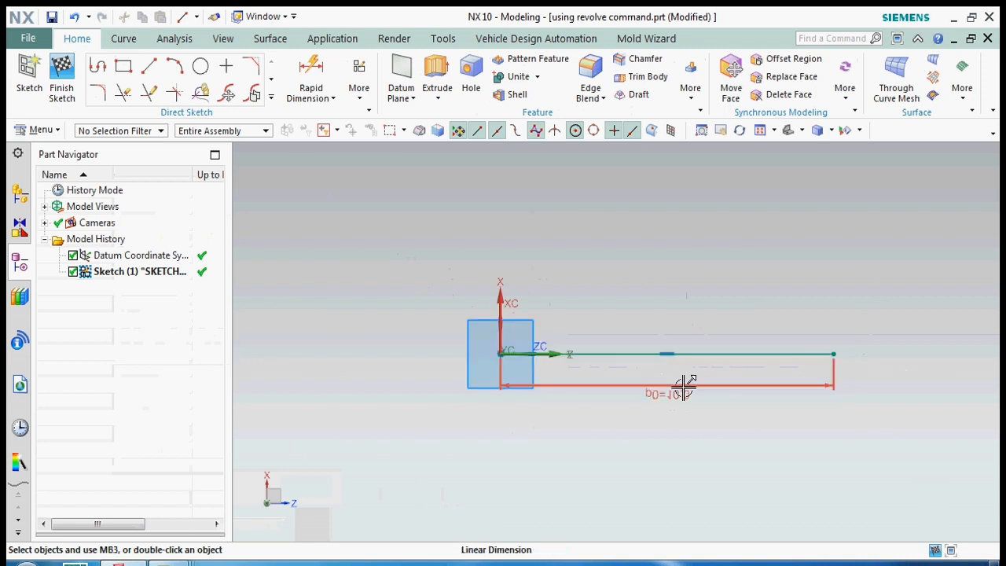
pyautogui.scroll(1, 684, 385)
# - Set the horizontal line's length dimension to 70 mm
pyautogui.click(149, 66)
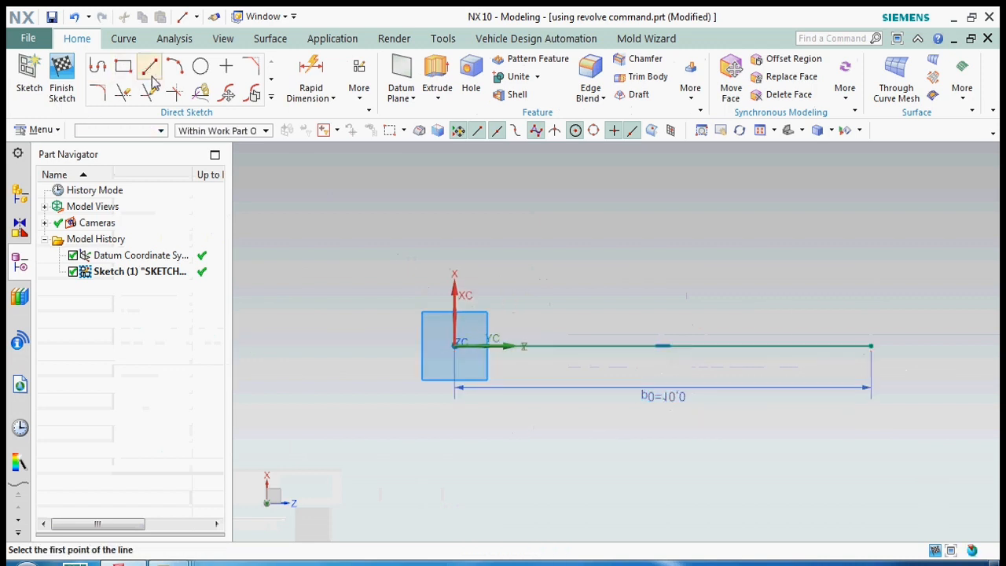
pyautogui.press('Escape')
pyautogui.doubleClick(686, 397)
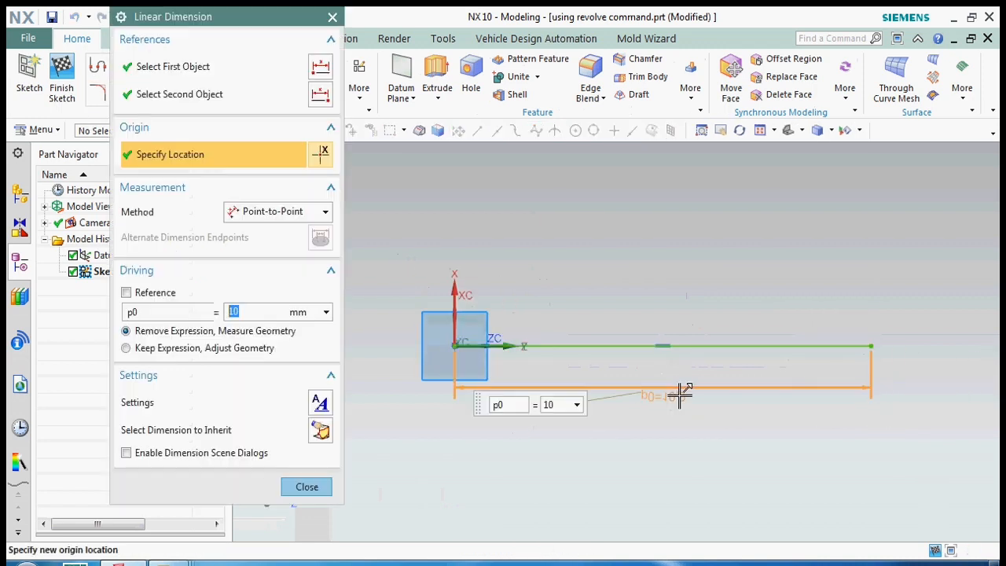
pyautogui.write('70')
pyautogui.press('Return')
pyautogui.press('Escape')
# - Sketch a 2.5 mm vertical line upward from the far end of the 70 mm base line
pyautogui.scroll(-8, 505, 413)
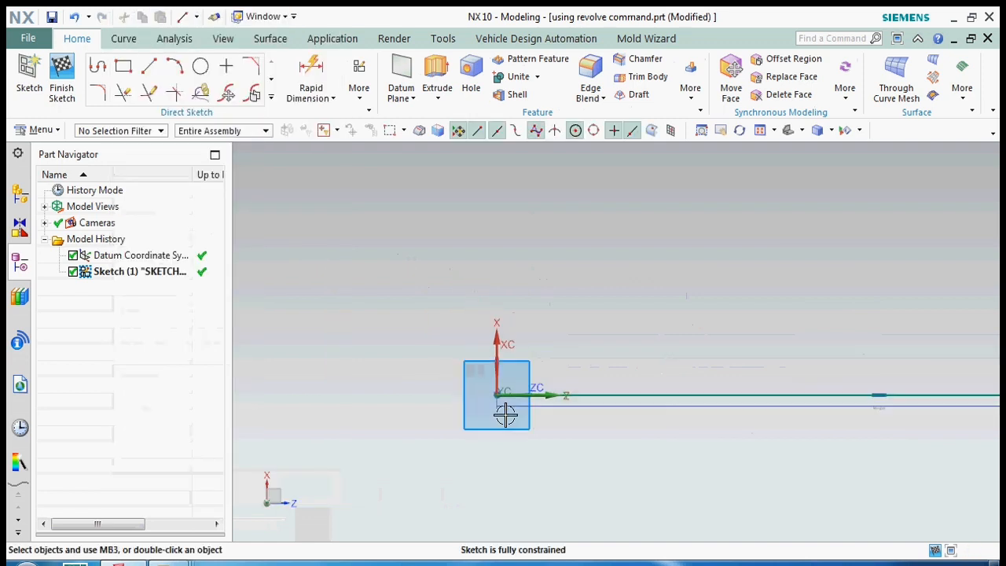
pyautogui.scroll(-3, 503, 413)
pyautogui.scroll(5, 581, 438)
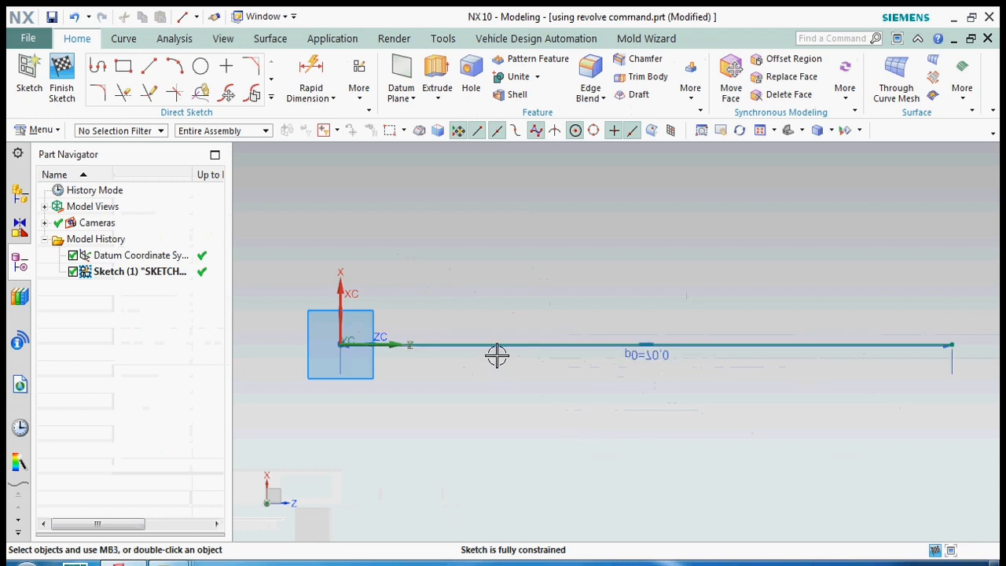
pyautogui.click(148, 66)
pyautogui.click(951, 344)
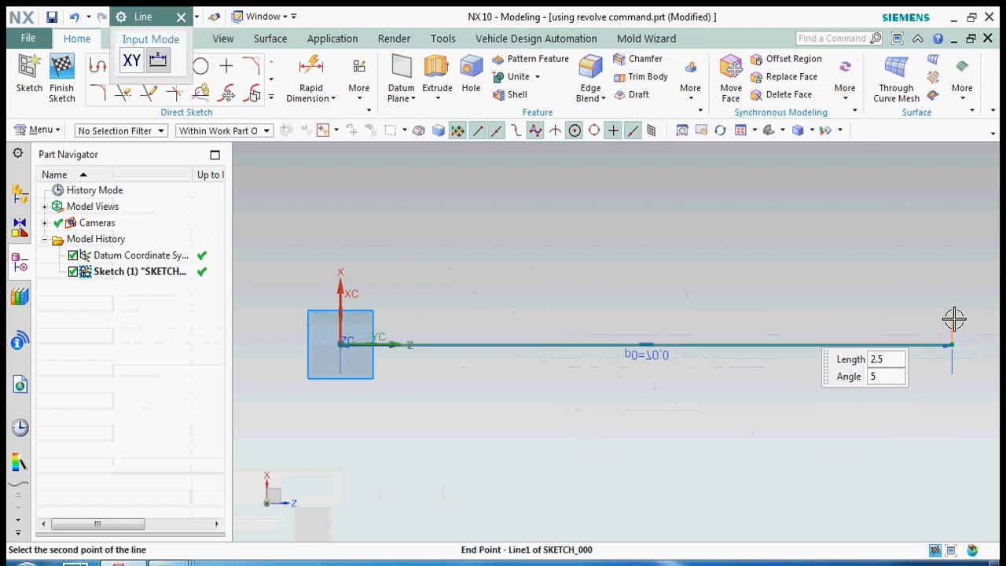
pyautogui.scroll(4, 951, 295)
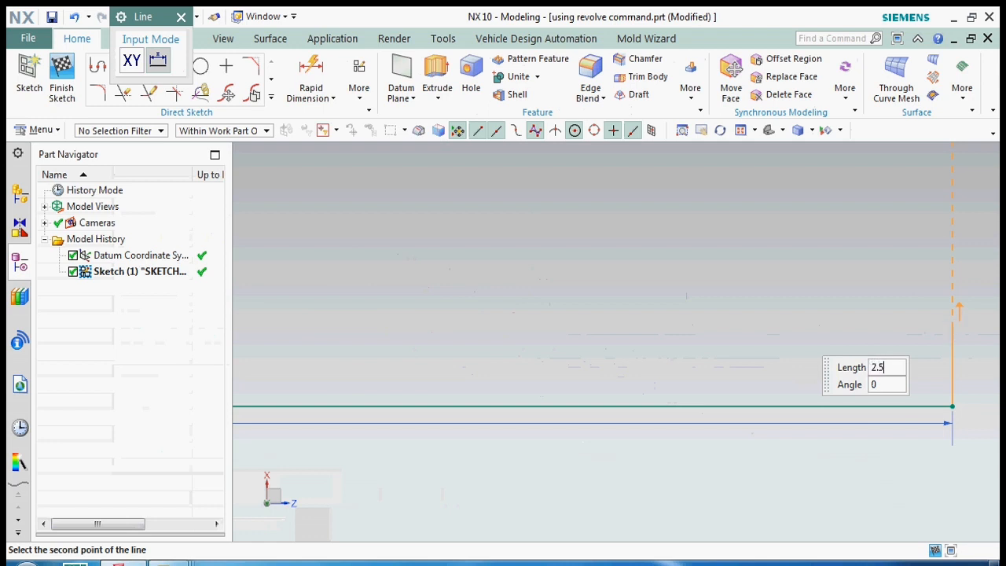
pyautogui.click(957, 341)
# - Sketch a 6 mm slanted line starting at the upper end of the 2.5 mm vertical line
pyautogui.click(952, 344)
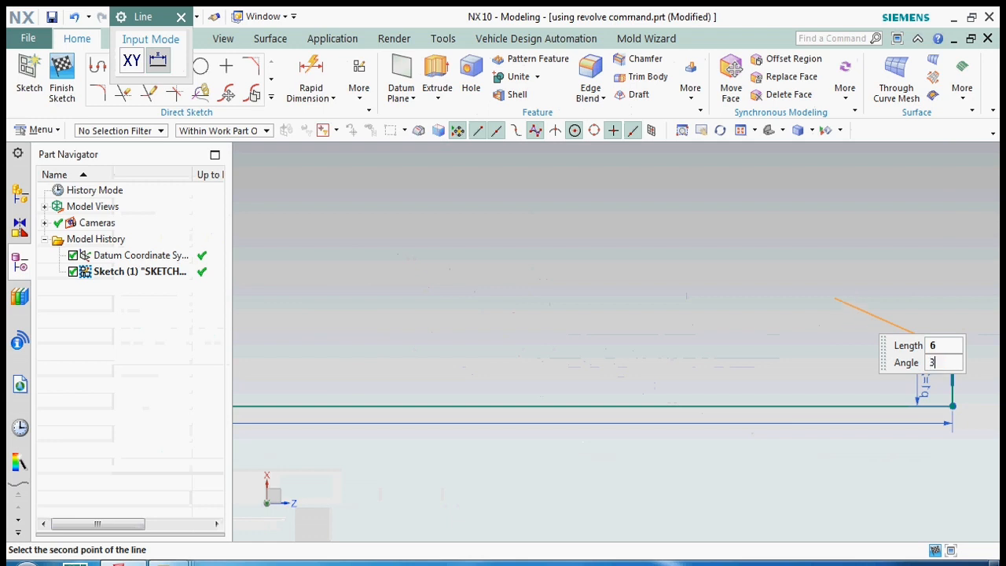
pyautogui.press('Return')
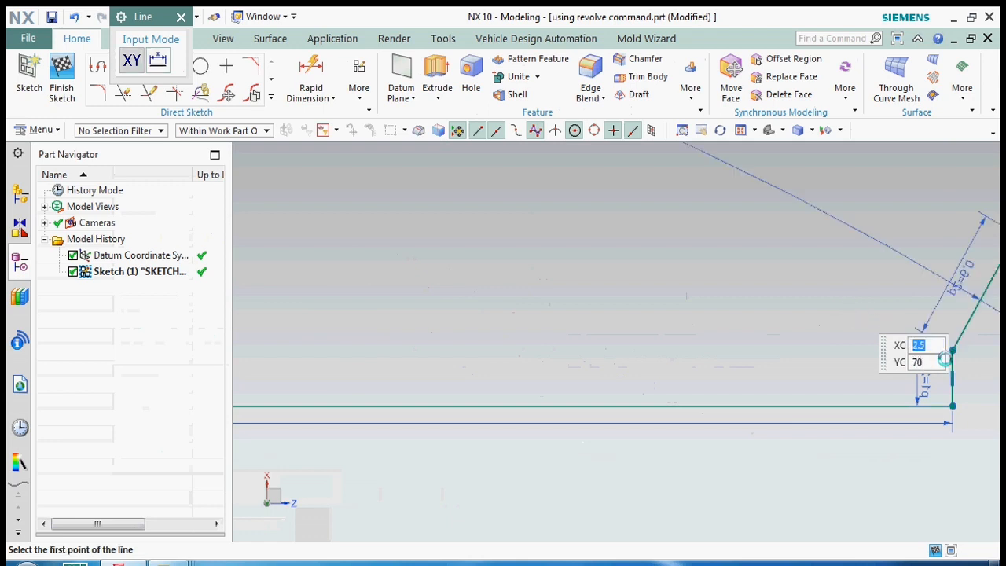
pyautogui.press('Escape')
# - Try the expressions 90+30 and 270-30 degrees for the slanted line's angular dimension
pyautogui.scroll(-3, 909, 315)
pyautogui.doubleClick(909, 315)
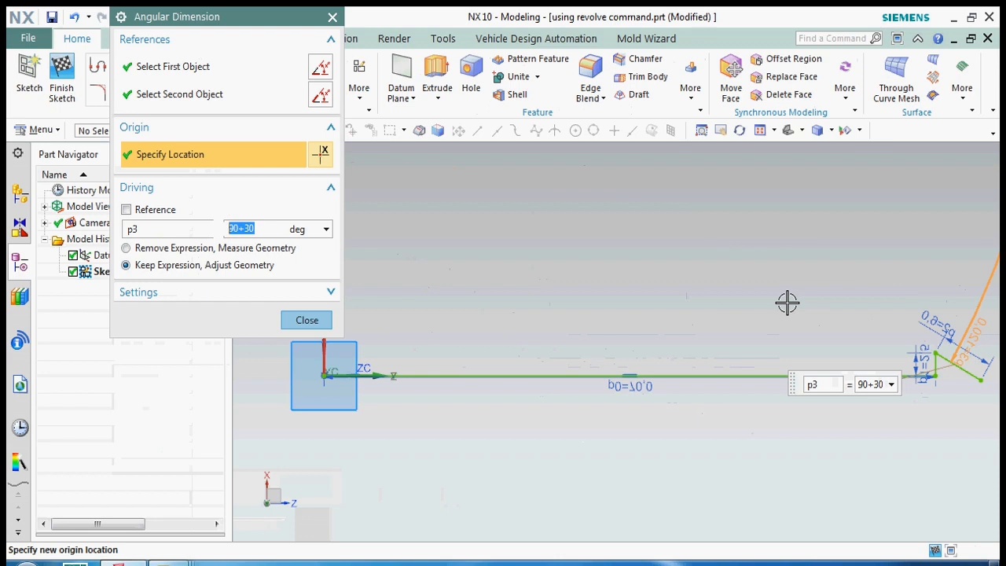
pyautogui.write('270-')
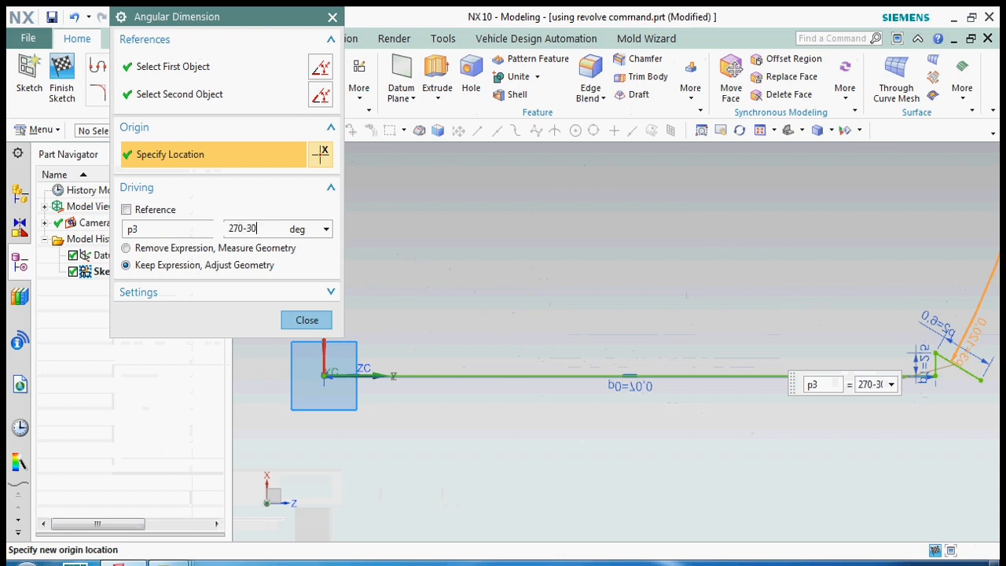
pyautogui.press('Return')
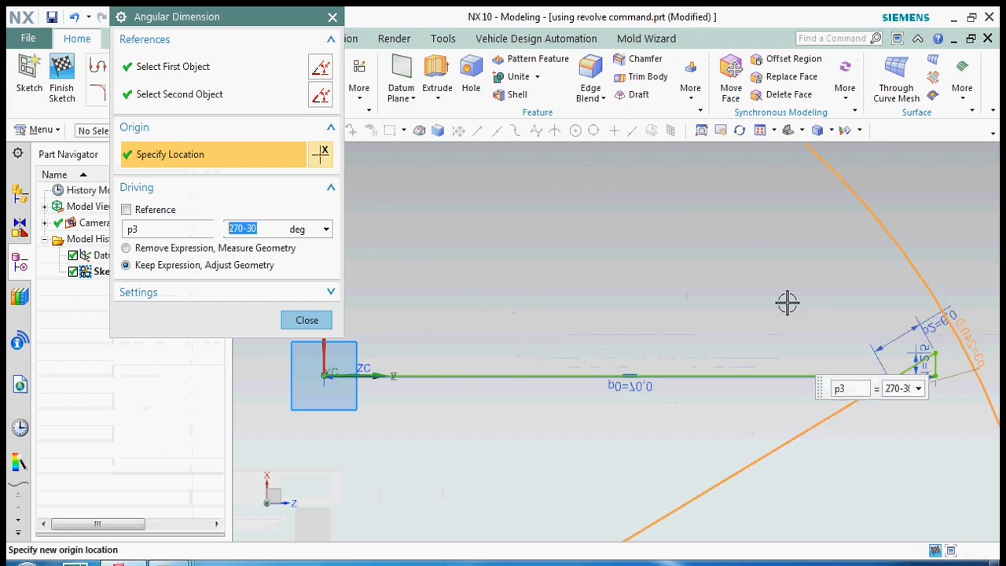
# - Set the slanted line's angular dimension to 270+30 degrees so the line leans back over the base line
pyautogui.write('27')
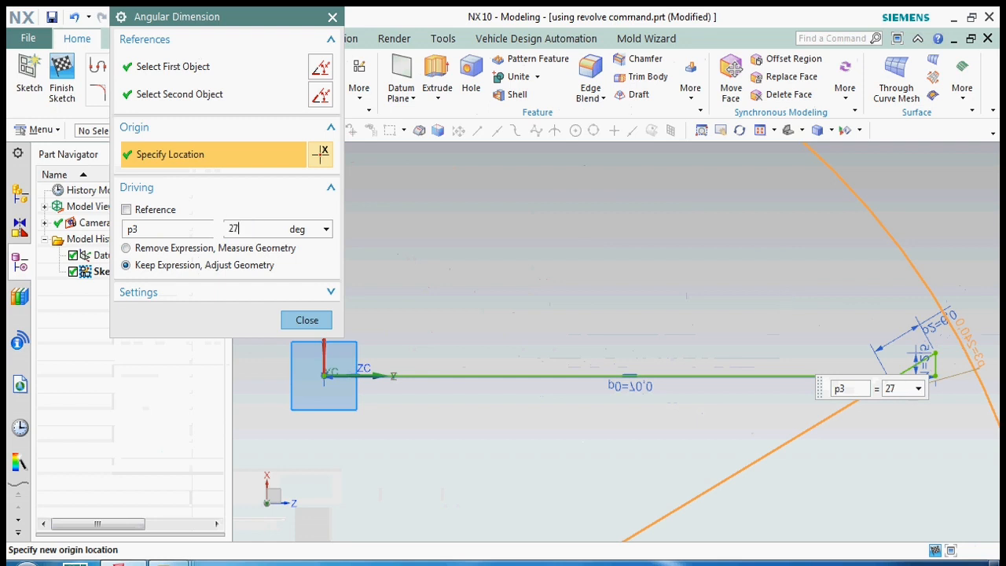
pyautogui.write('0+30')
pyautogui.press('Return')
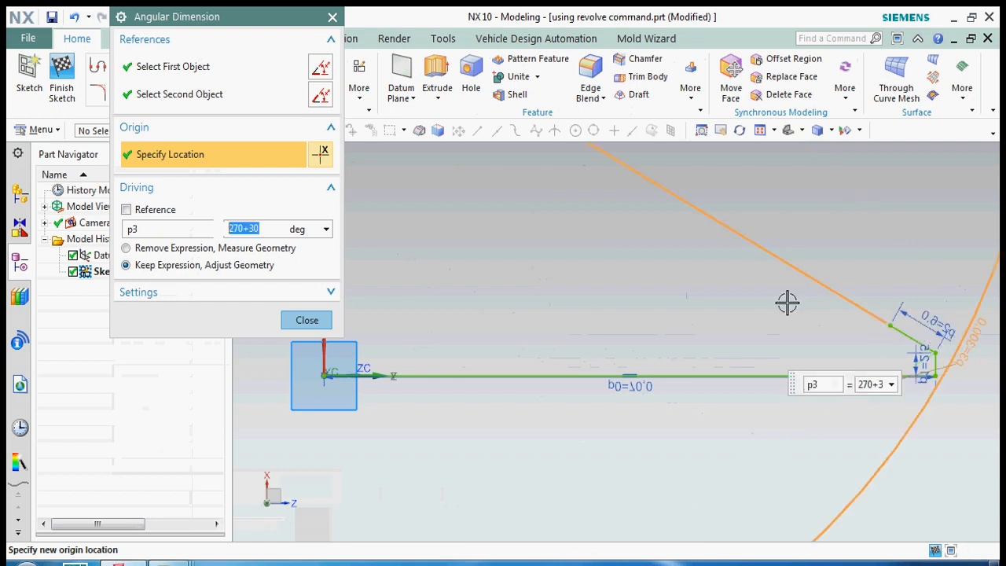
pyautogui.press('Escape')
# - Move the angular dimension over to the X axis and the 6 mm dimension clear of the slanted line
pyautogui.moveTo(917, 404)
pyautogui.mouseDown()
pyautogui.moveTo(819, 204)
pyautogui.moveTo(423, 259)
pyautogui.moveTo(321, 220)
pyautogui.mouseUp()
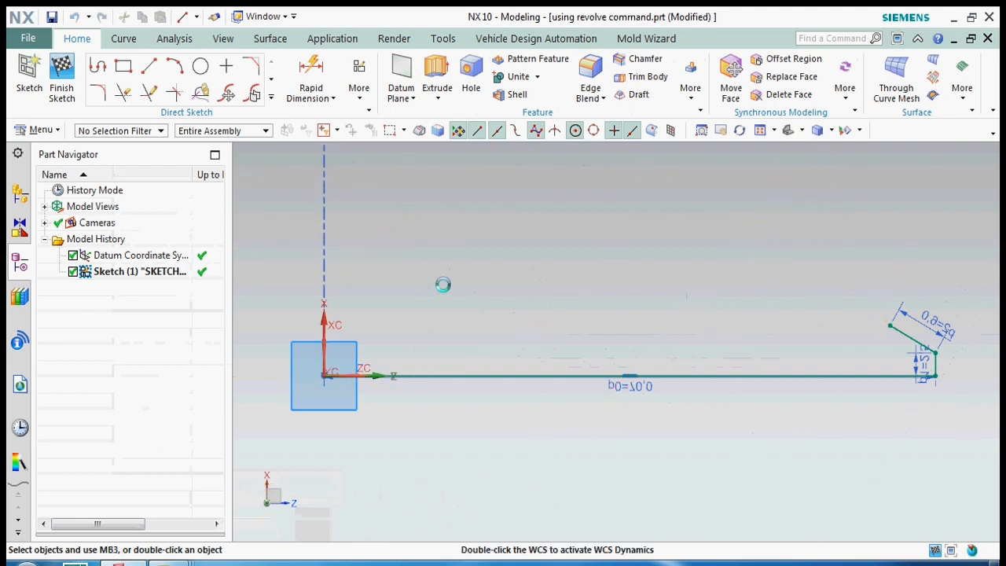
pyautogui.scroll(-5, 479, 356)
pyautogui.moveTo(449, 287)
pyautogui.mouseDown()
pyautogui.moveTo(361, 180)
pyautogui.moveTo(465, 206)
pyautogui.moveTo(422, 227)
pyautogui.mouseUp()
pyautogui.scroll(5, 582, 334)
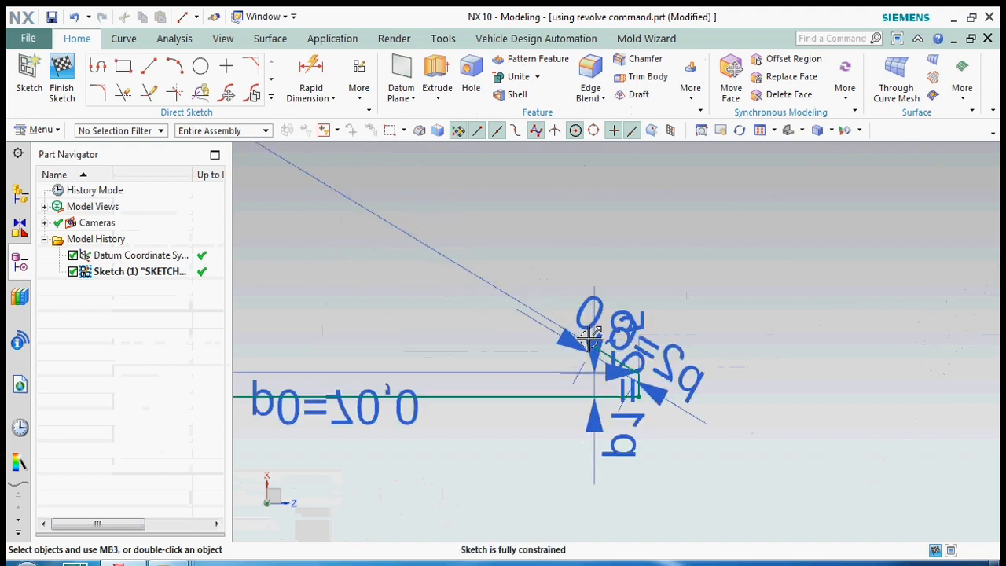
pyautogui.moveTo(633, 336); pyautogui.dragTo(658, 311)
pyautogui.scroll(-3, 797, 408)
pyautogui.scroll(1, 685, 381)
pyautogui.scroll(2, 684, 381)
# - Sketch a 45 mm horizontal line at 270 degrees from the slanted line's free end, back toward the origin side
pyautogui.click(149, 66)
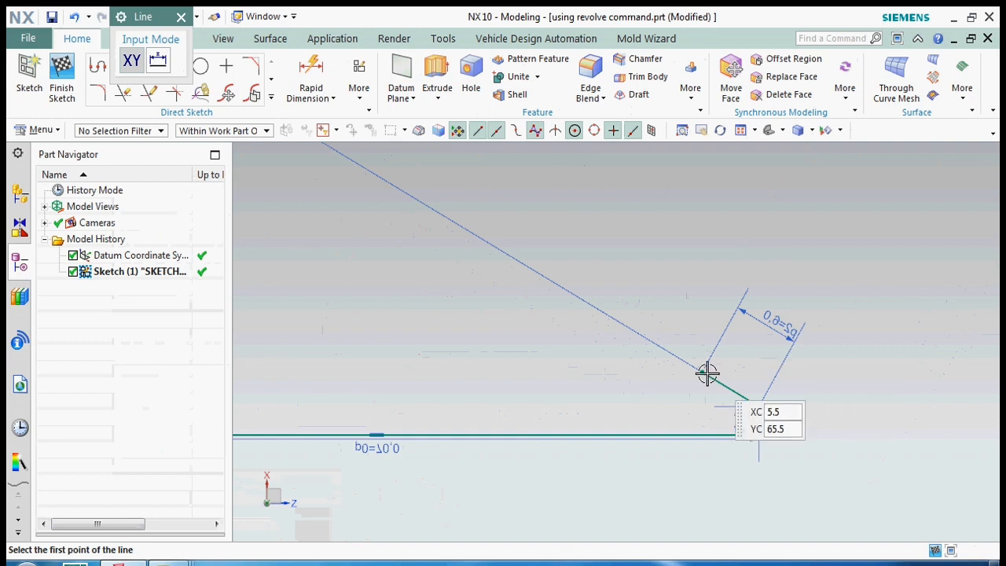
pyautogui.click(697, 374)
pyautogui.scroll(-3, 904, 383)
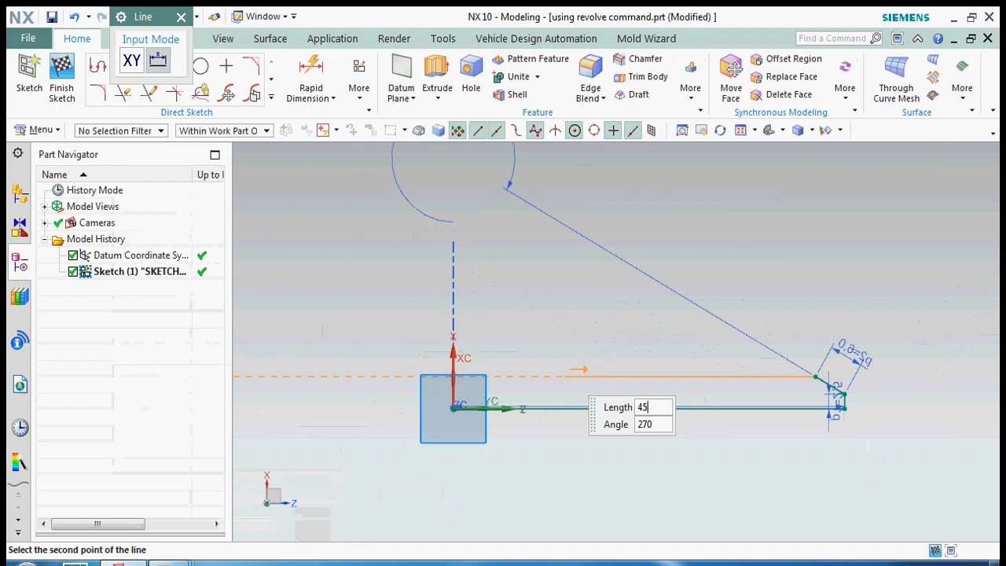
pyautogui.click(563, 369)
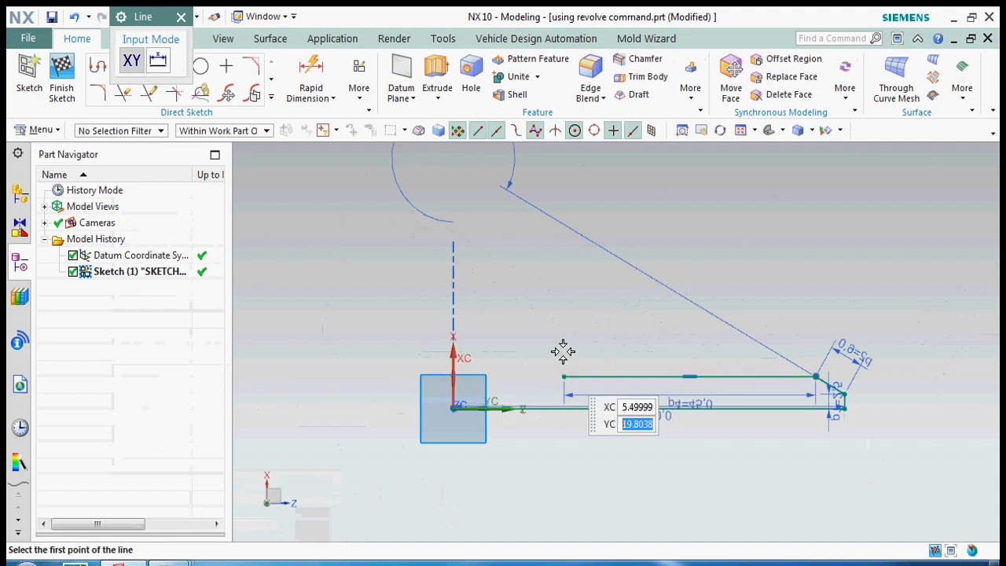
pyautogui.click(563, 350)
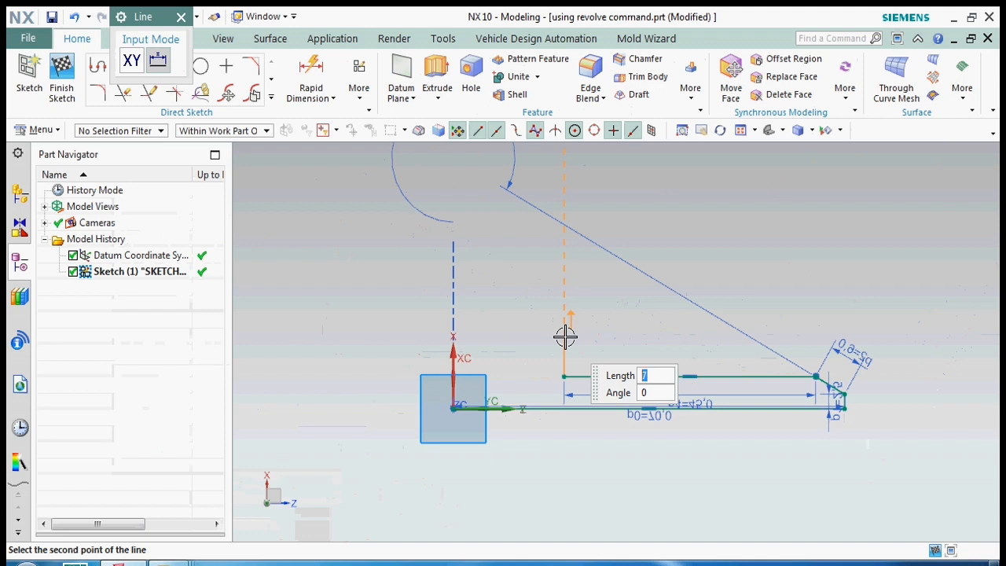
pyautogui.press('Escape')
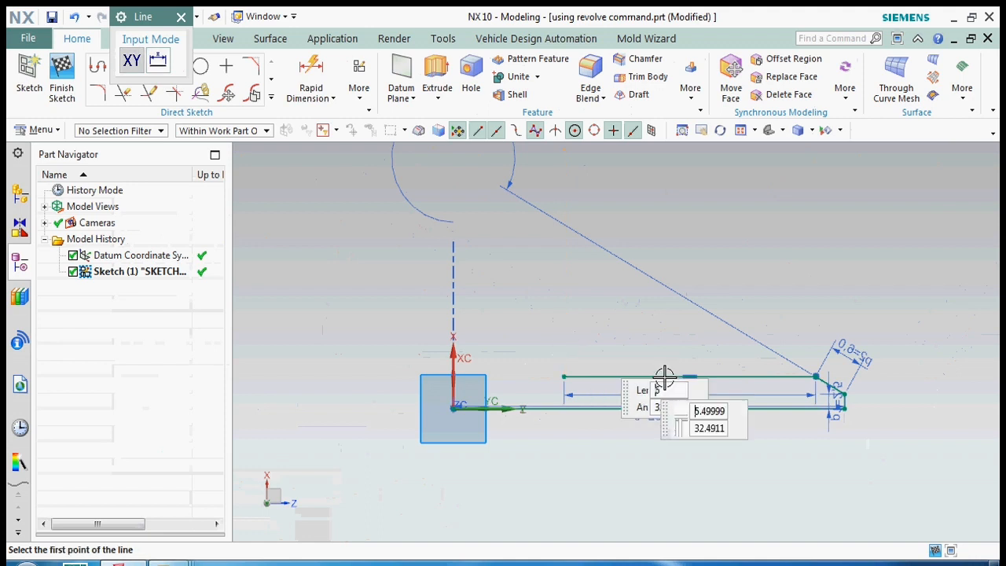
pyautogui.scroll(3, 798, 397)
pyautogui.scroll(-2, 798, 397)
pyautogui.click(595, 291)
pyautogui.press('Escape')
pyautogui.press('Escape')
# - Measure the minimum distance between the 45 mm horizontal line and the 70 mm base line
pyautogui.click(580, 287)
pyautogui.click(682, 260)
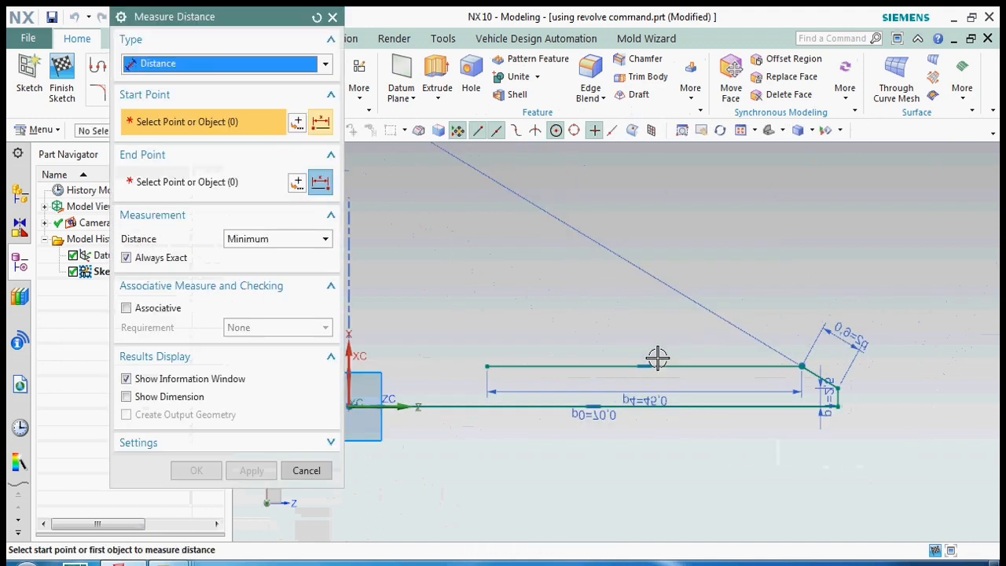
pyautogui.click(646, 366)
pyautogui.click(653, 408)
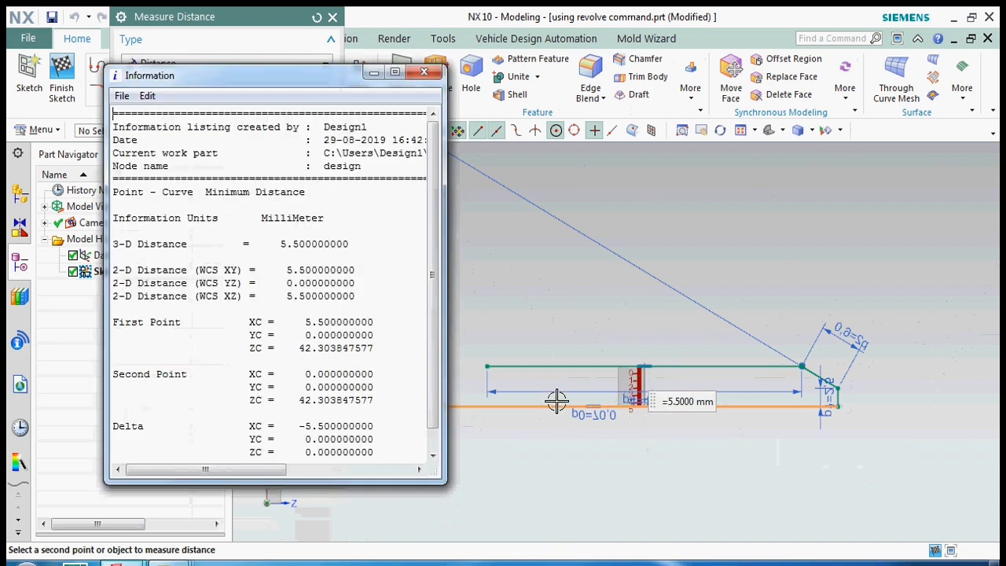
pyautogui.click(427, 73)
pyautogui.press('Escape')
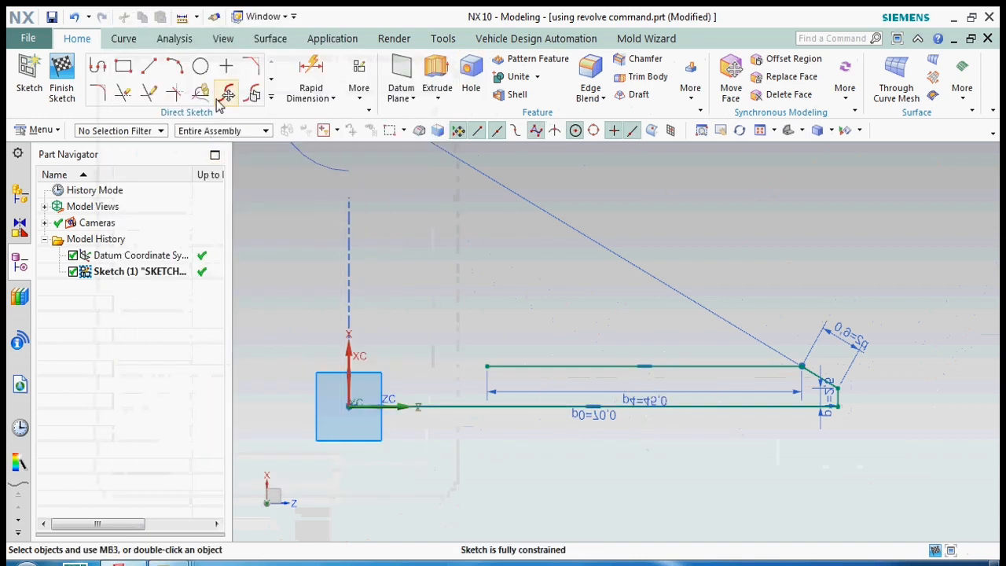
pyautogui.click(150, 68)
pyautogui.click(488, 366)
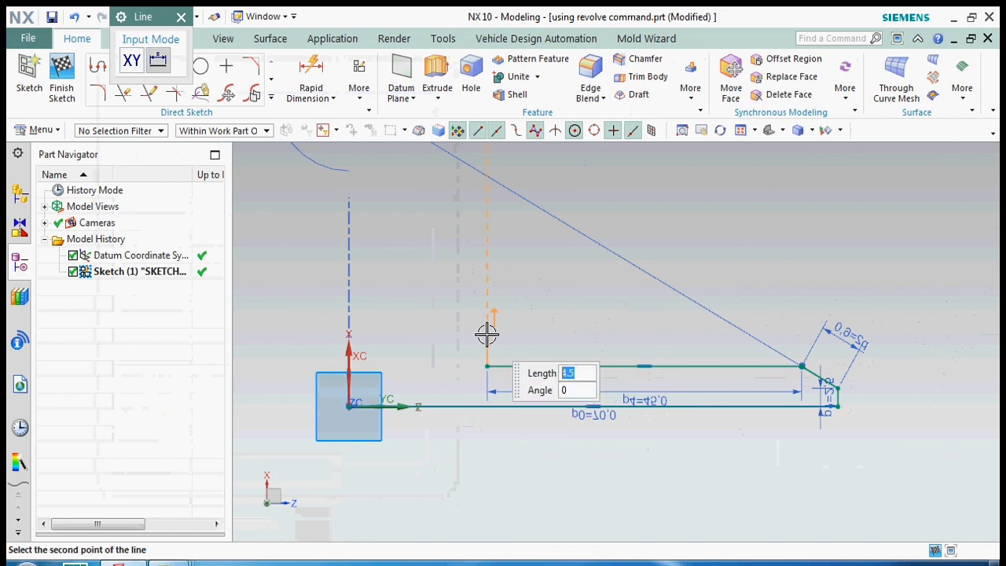
pyautogui.press('Escape')
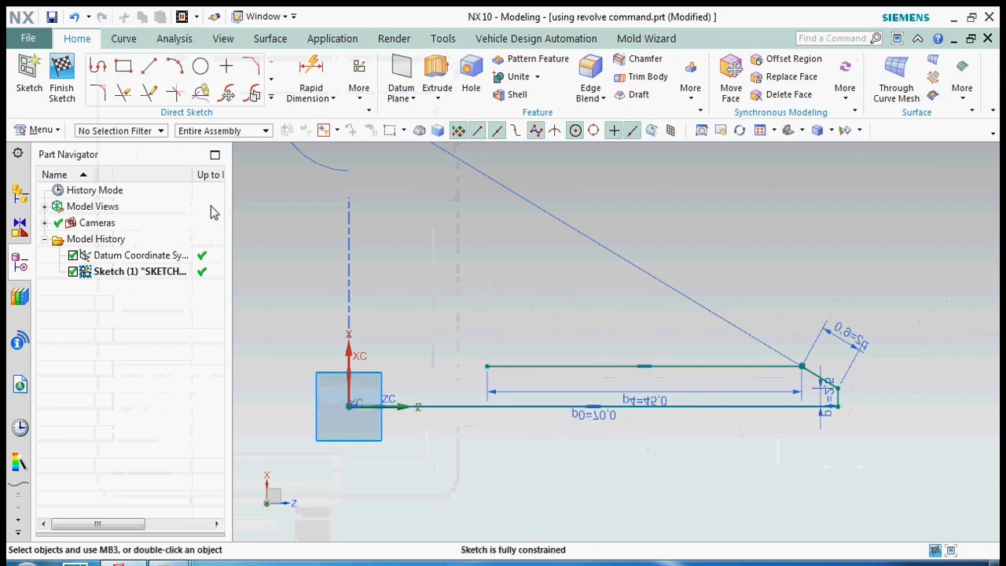
# - Sketch an 8.5 mm vertical line at 0 degrees from the free end of the 45 mm line, away from the base line
pyautogui.click(150, 68)
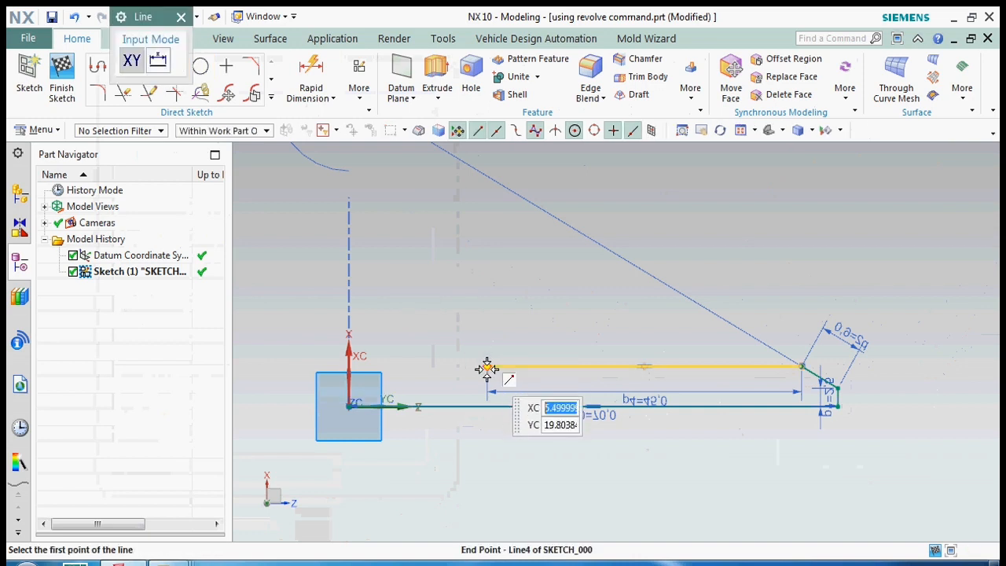
pyautogui.click(487, 366)
pyautogui.write('8.5')
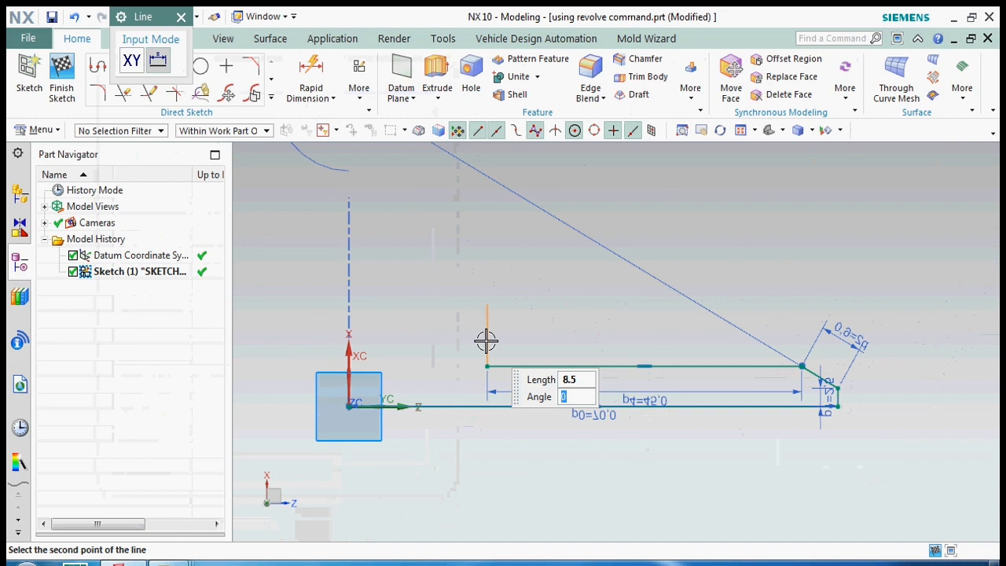
pyautogui.press('Return')
pyautogui.press('Escape')
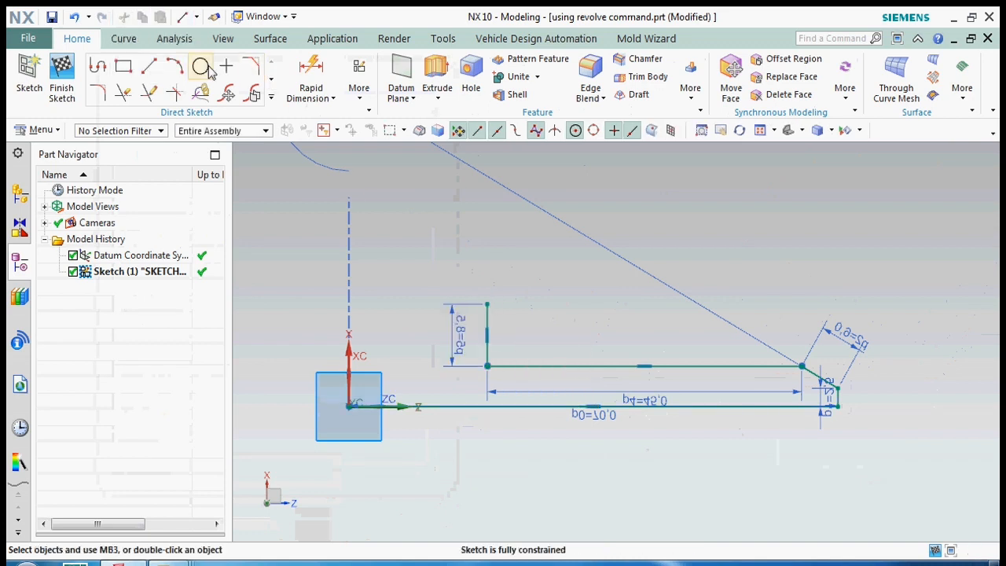
# - Sketch a 12 mm horizontal line at 270 degrees from the 8.5 mm line's free end, toward the X axis
pyautogui.click(149, 67)
pyautogui.click(487, 304)
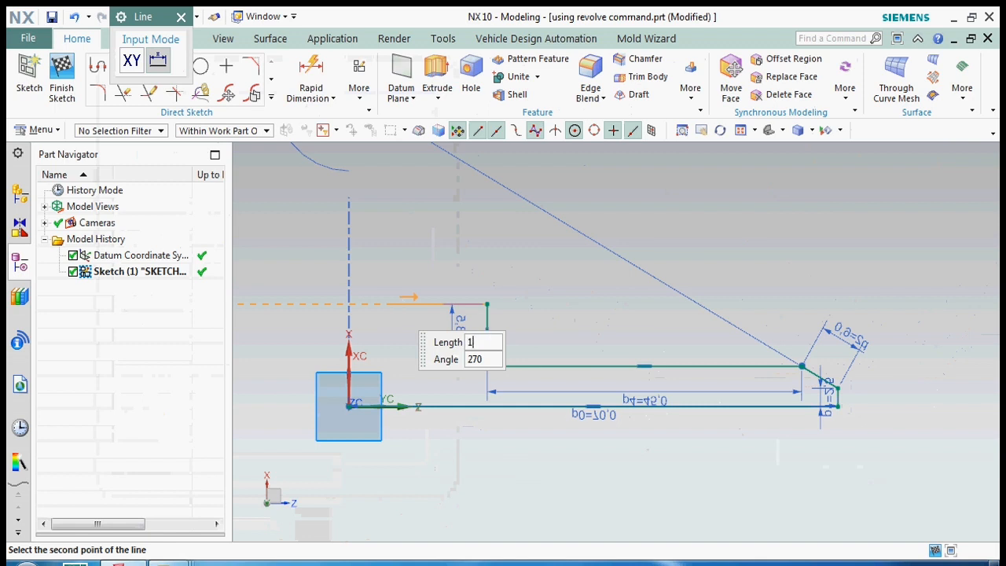
pyautogui.press('Return')
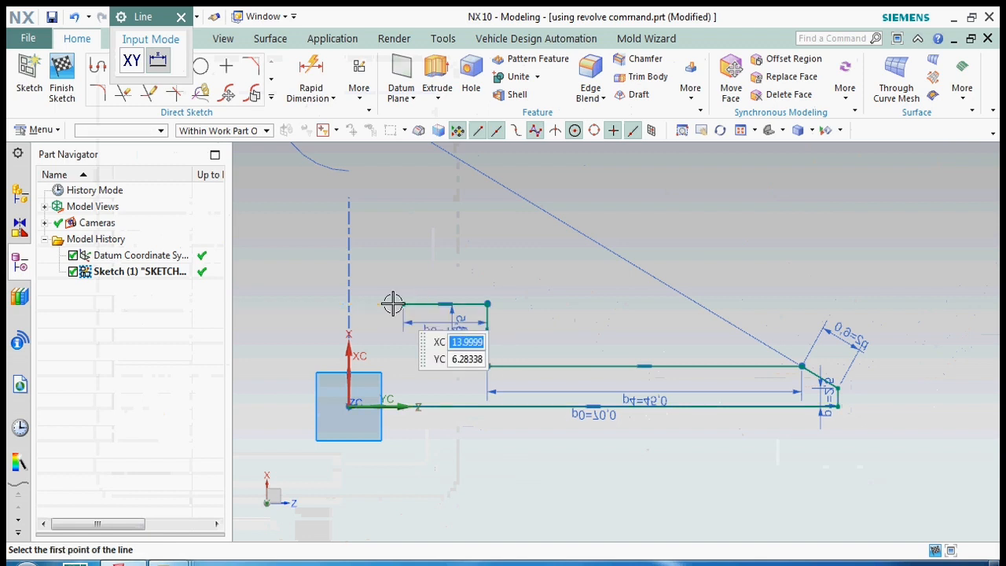
# - Sketch a vertical line about 16.5 mm long from the origin along the X axis
pyautogui.click(352, 404)
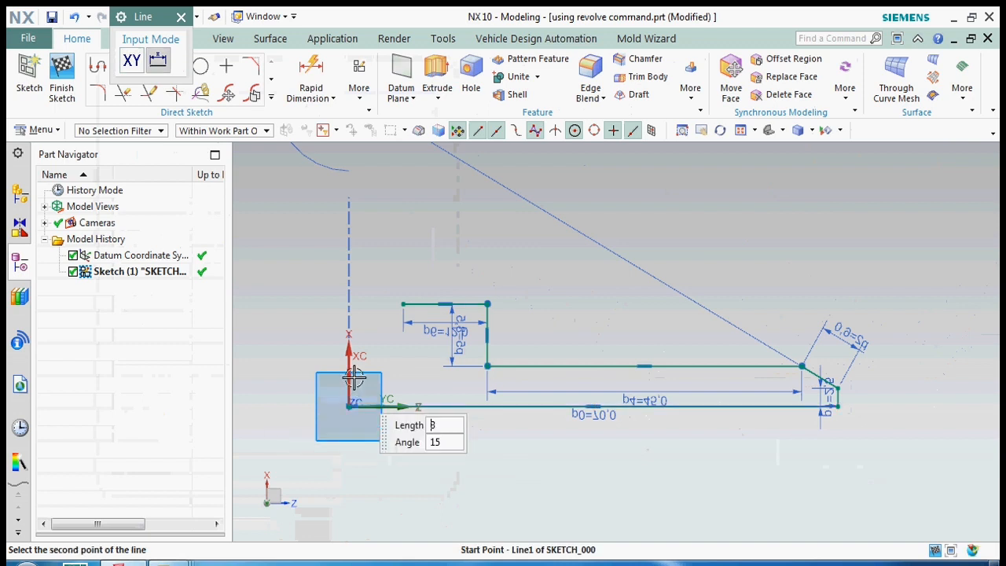
pyautogui.click(350, 286)
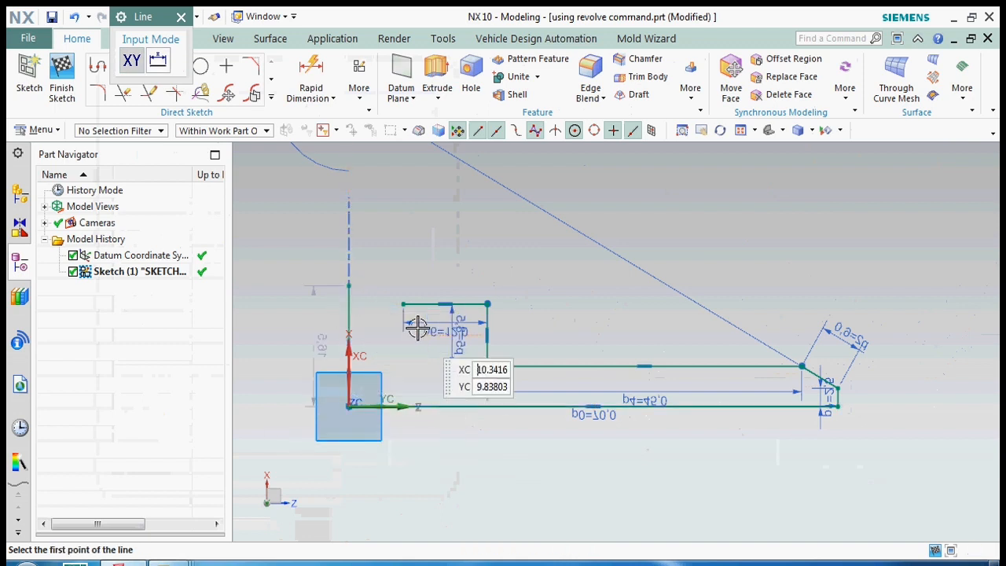
pyautogui.press('Escape')
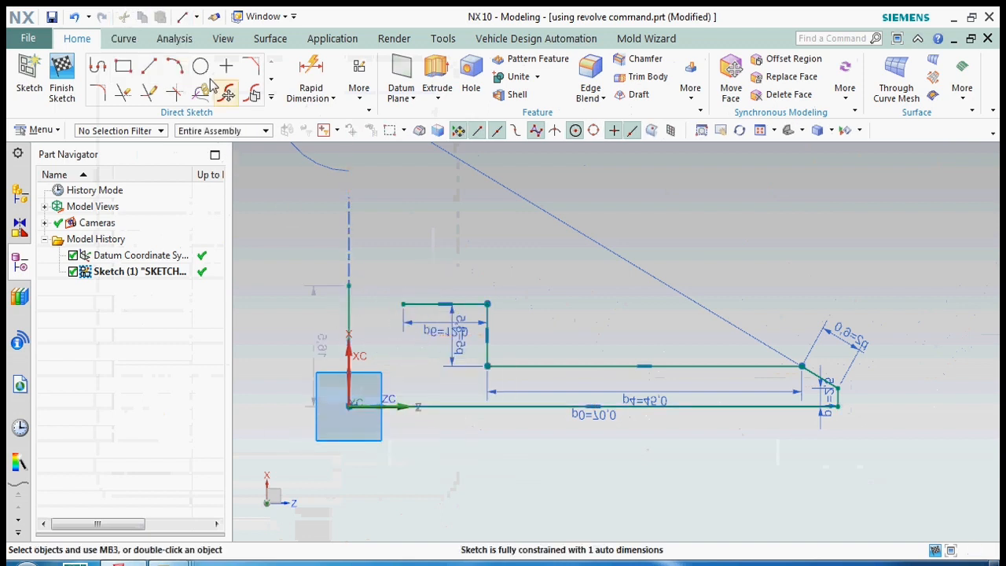
# - Sketch a 5 mm vertical line at 180 degrees from the 12 mm line's free end, toward the base line
pyautogui.click(148, 66)
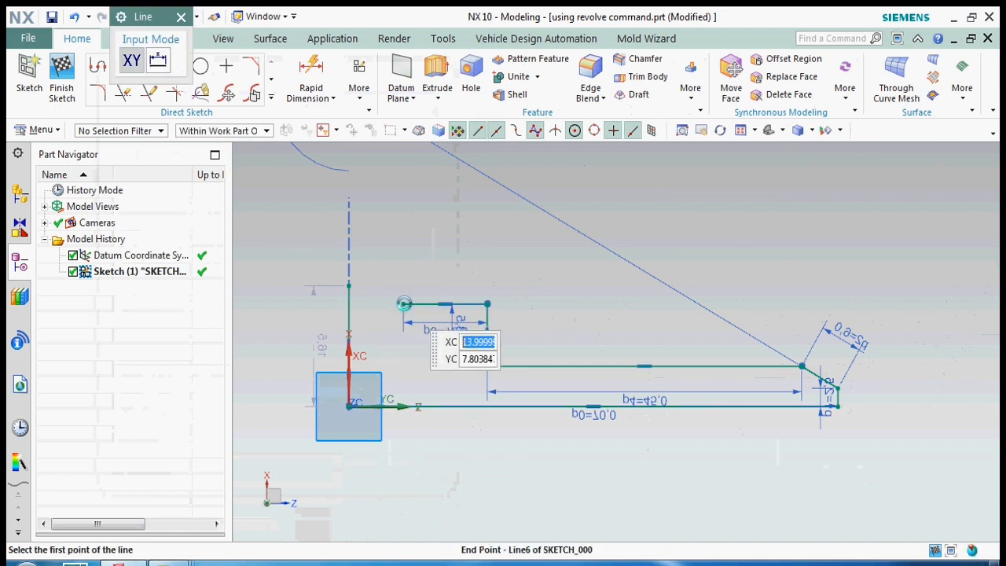
pyautogui.click(404, 303)
pyautogui.write('5.98538')
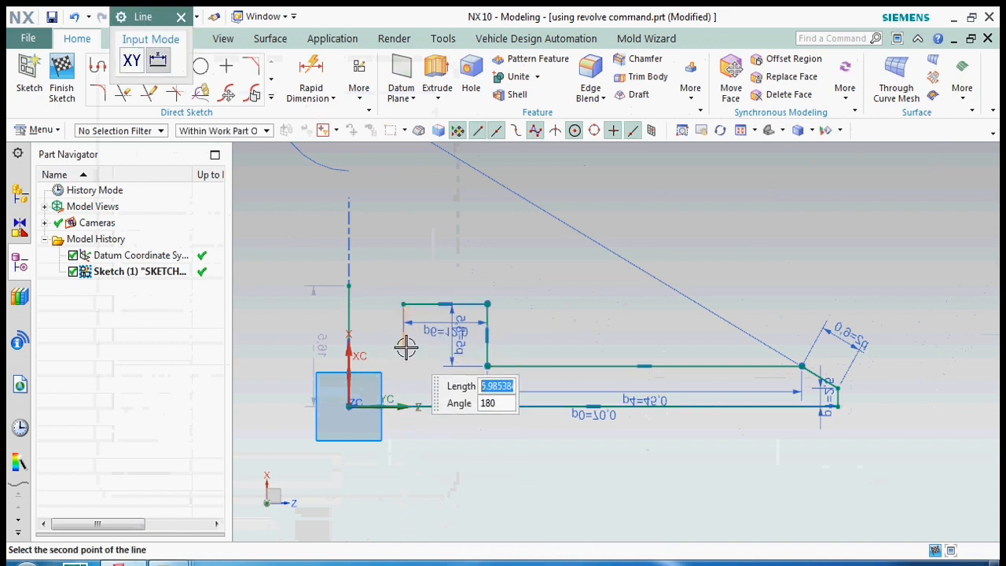
pyautogui.write('5')
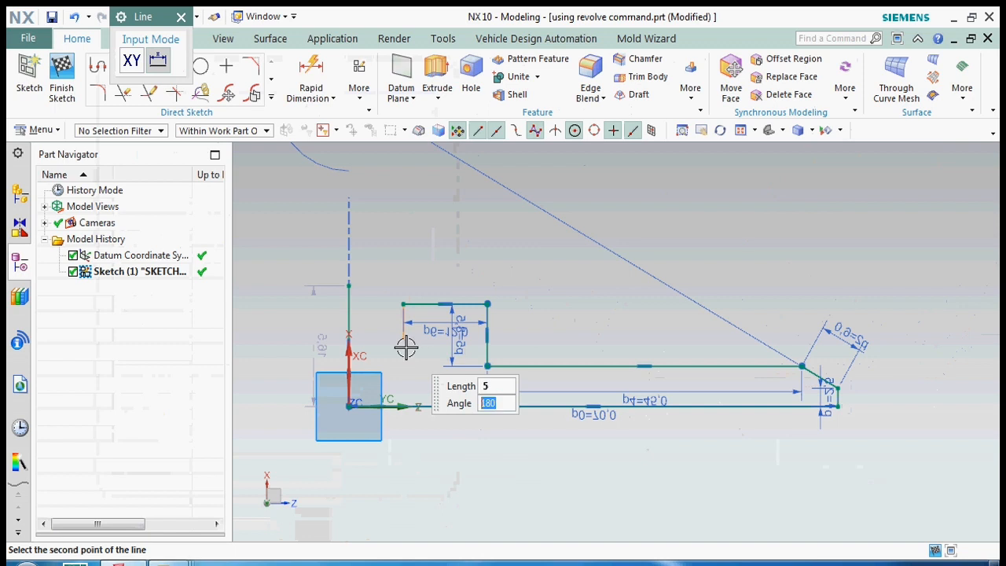
pyautogui.press('Return')
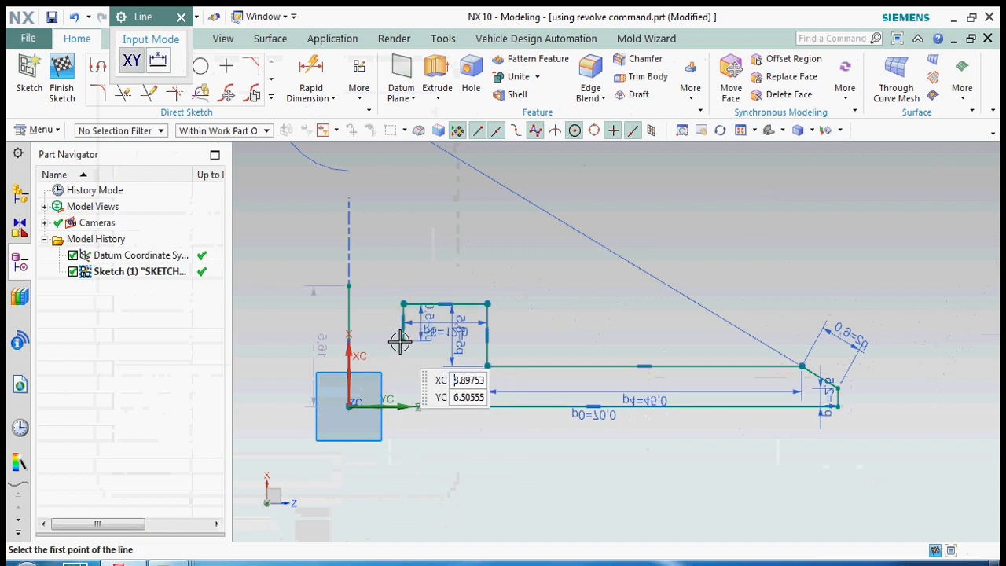
# - Sketch a horizontal line from the 5 mm line's free end across the vertical line on the X axis
pyautogui.click(404, 340)
pyautogui.click(325, 341)
pyautogui.press('Escape')
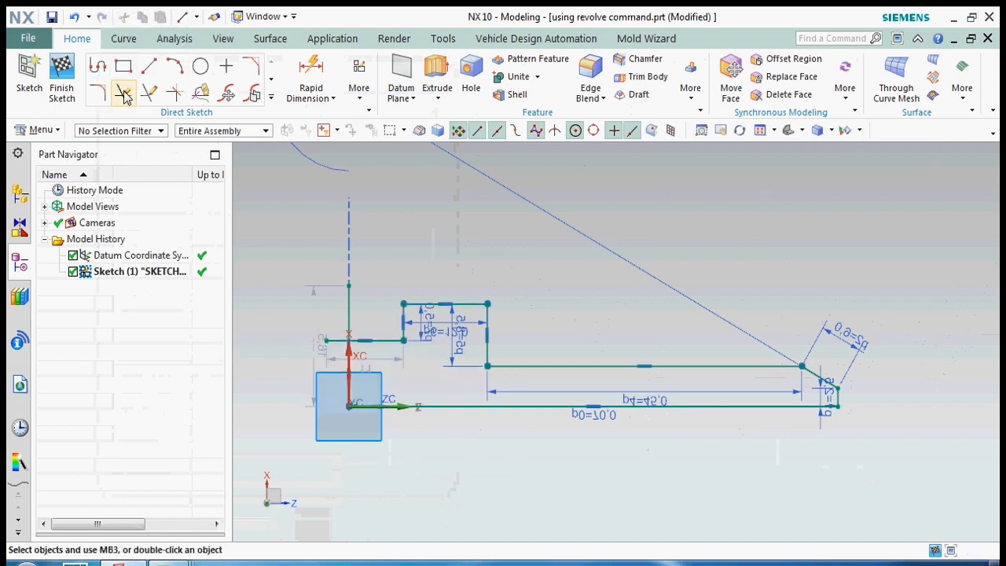
# - Trim the overshooting ends of the horizontal and vertical lines at their intersection on the X axis, closing the profile
pyautogui.press('t')
pyautogui.click(320, 336)
pyautogui.click(306, 187)
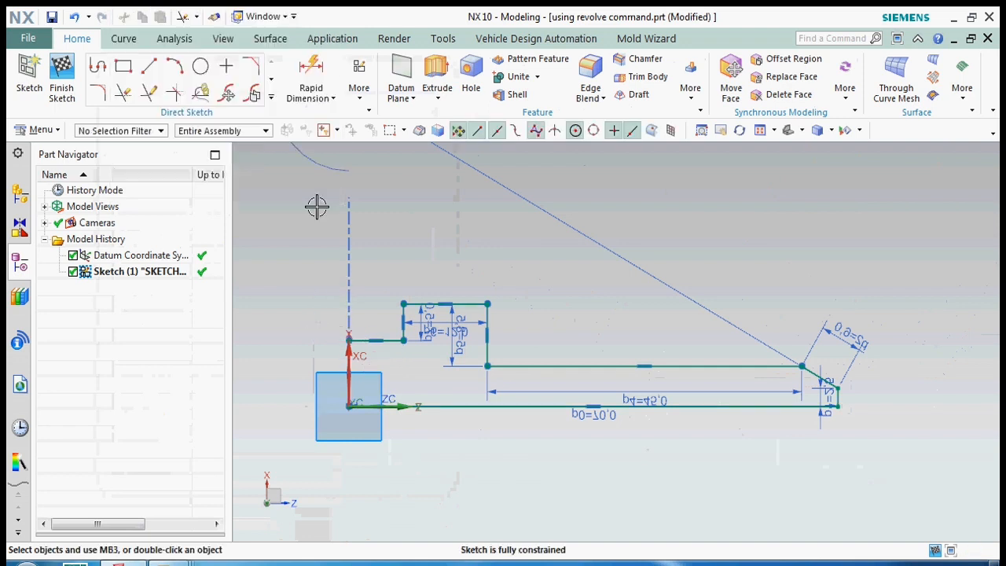
# - Finish the profile sketch and save the part
pyautogui.scroll(-2, 313, 248)
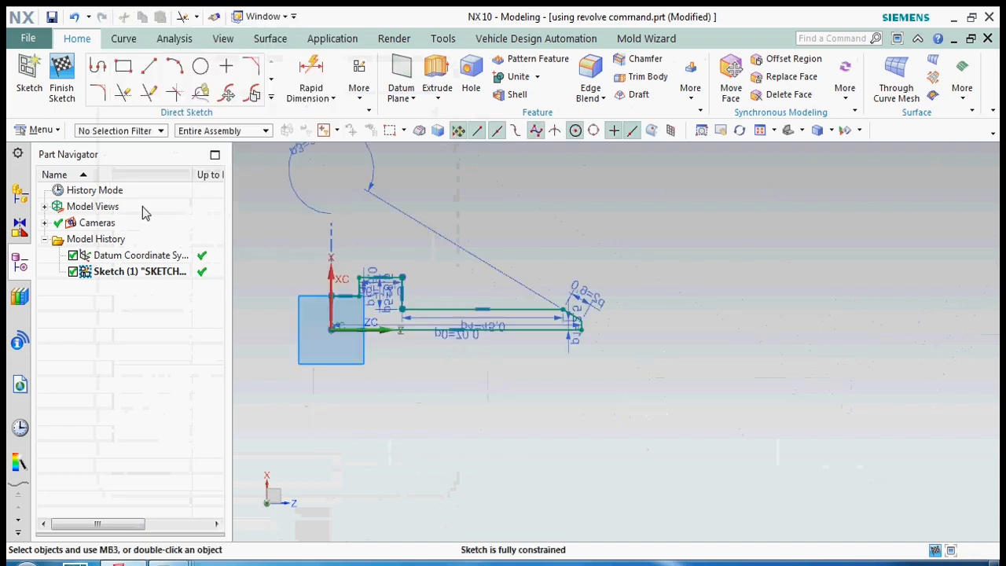
pyautogui.click(62, 75)
pyautogui.click(487, 232)
pyautogui.hotkey('ctrl', 's')
pyautogui.scroll(4, 313, 315)
pyautogui.scroll(-3, 483, 282)
pyautogui.click(362, 244)
pyautogui.hotkey('ctrl', 's')
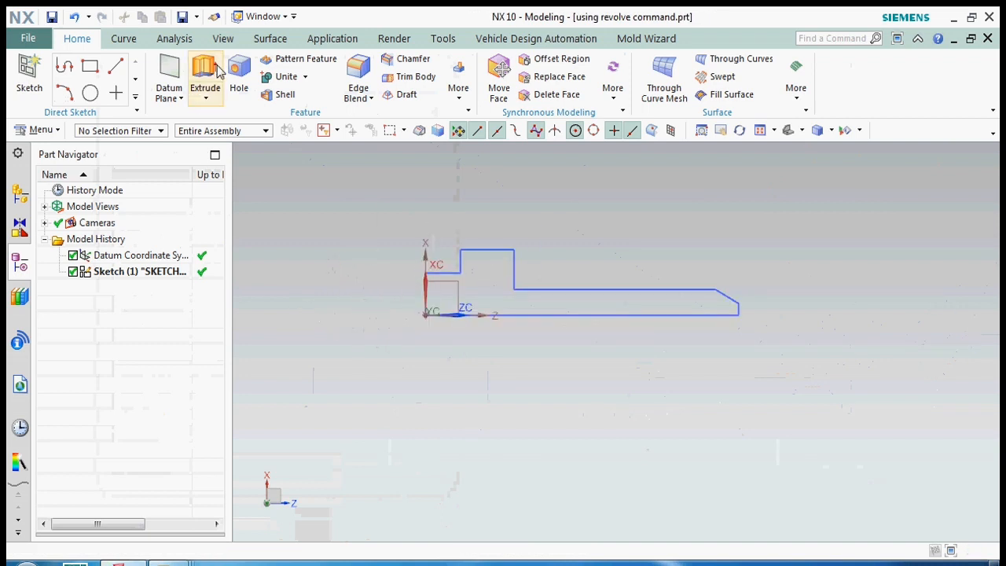
# - Start a Revolve and select the 70 mm base line, the 2.5 mm end line, the slanted line and the 45 mm line as section curves
pyautogui.click(205, 98)
pyautogui.click(227, 139)
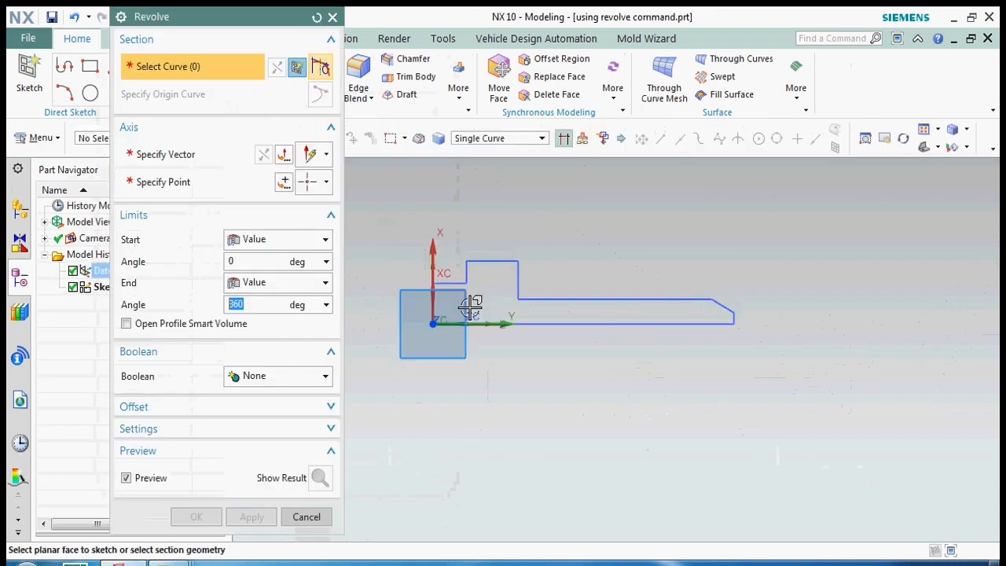
pyautogui.click(525, 328)
pyautogui.scroll(5, 707, 307)
pyautogui.scroll(-2, 711, 310)
pyautogui.click(699, 289)
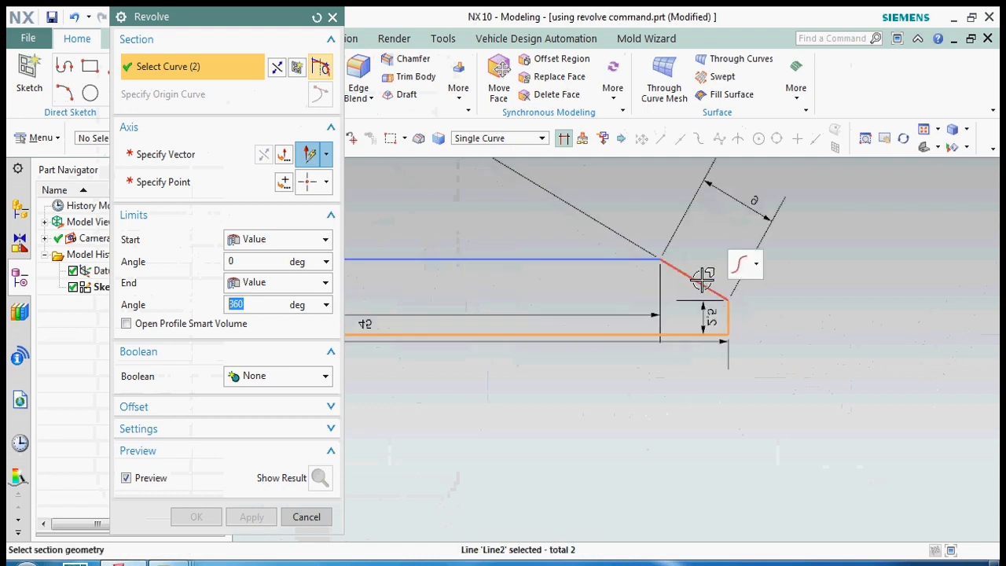
pyautogui.click(700, 288)
pyautogui.click(646, 260)
pyautogui.scroll(-5, 838, 292)
pyautogui.scroll(5, 585, 302)
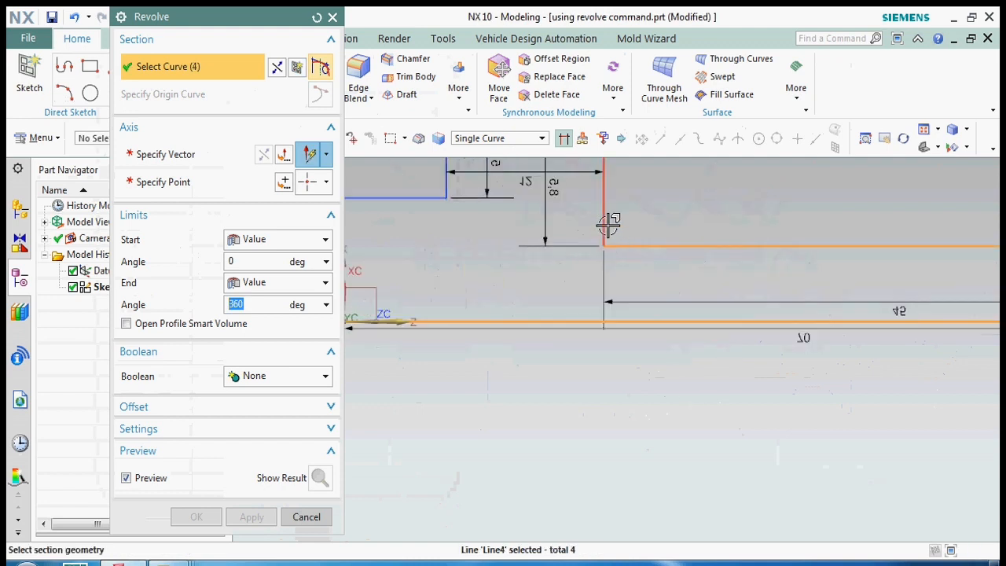
# - Add the 8.5 mm, 12 mm and 5 mm lines, the short horizontal line and the X-axis line to the revolve section
pyautogui.click(608, 227)
pyautogui.scroll(-4, 631, 363)
pyautogui.scroll(4, 595, 284)
pyautogui.click(656, 292)
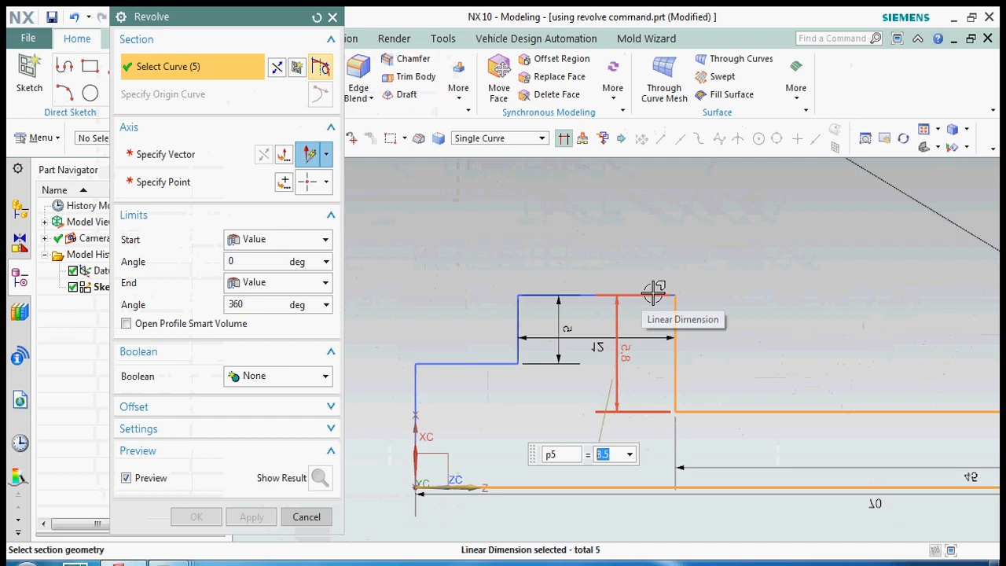
pyautogui.click(654, 295)
pyautogui.click(756, 317)
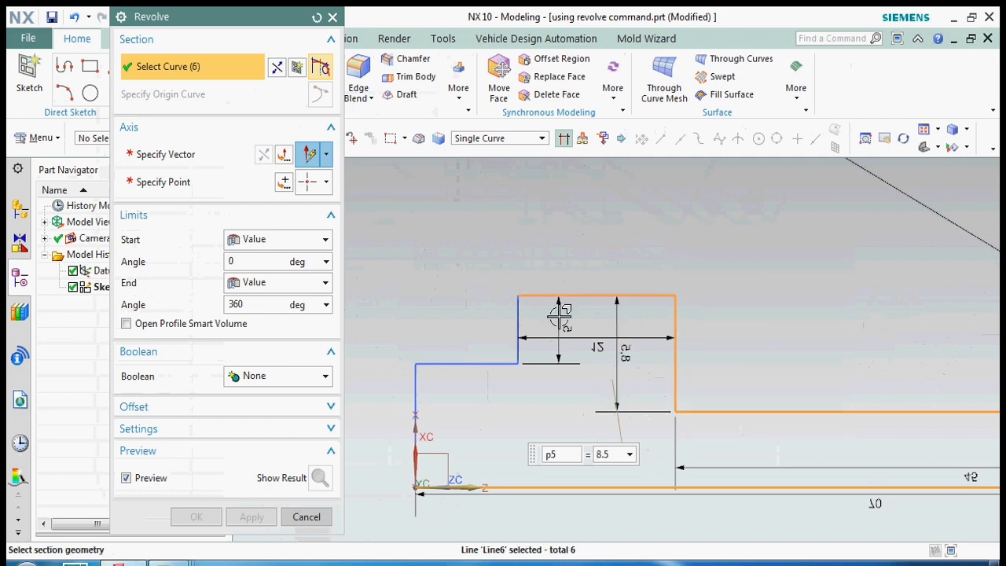
pyautogui.click(523, 311)
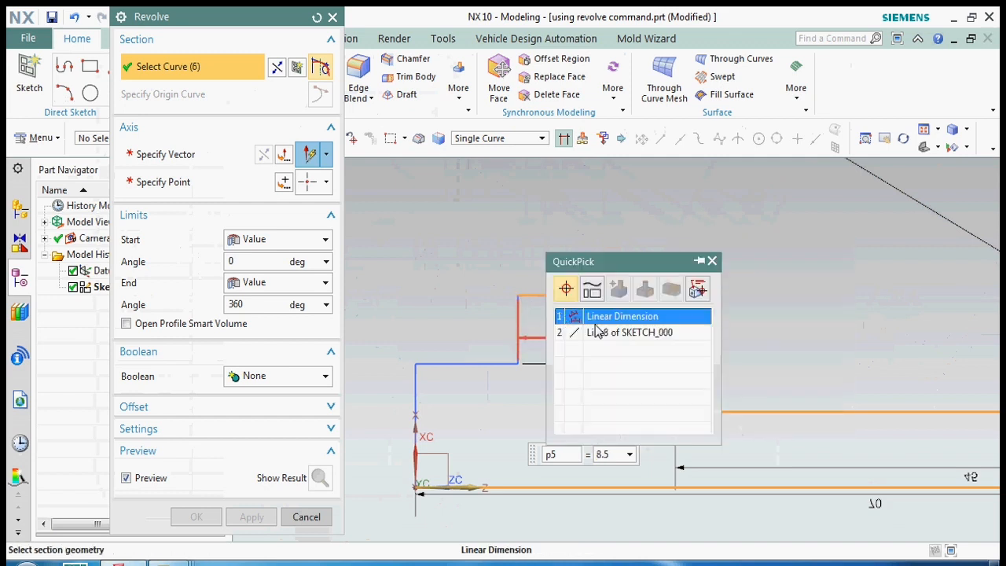
pyautogui.click(609, 330)
pyautogui.click(478, 363)
pyautogui.click(410, 392)
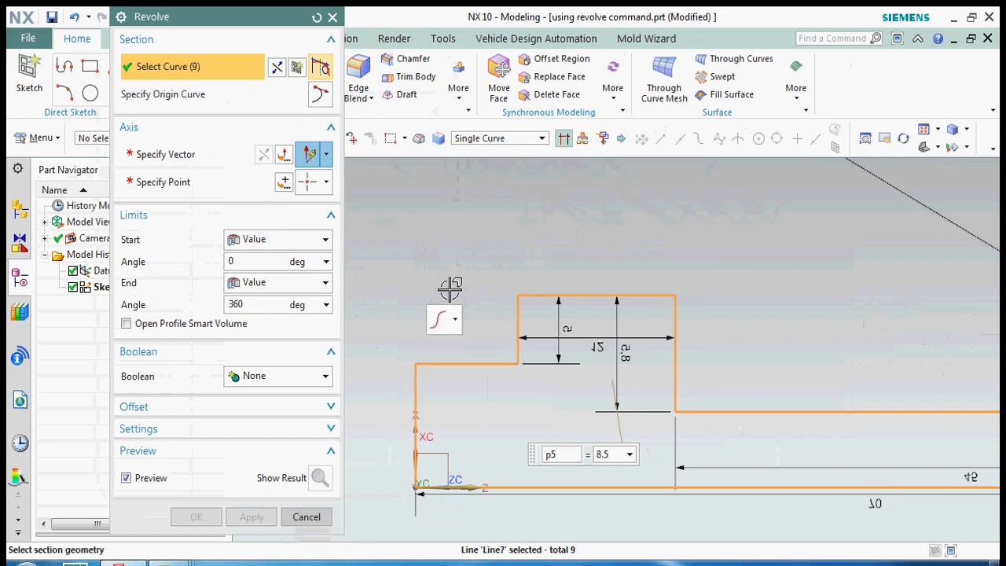
# - Revolve the section from 0 to 360 degrees about the Z direction, with the axis point at the origin
pyautogui.scroll(-4, 449, 289)
pyautogui.click(176, 164)
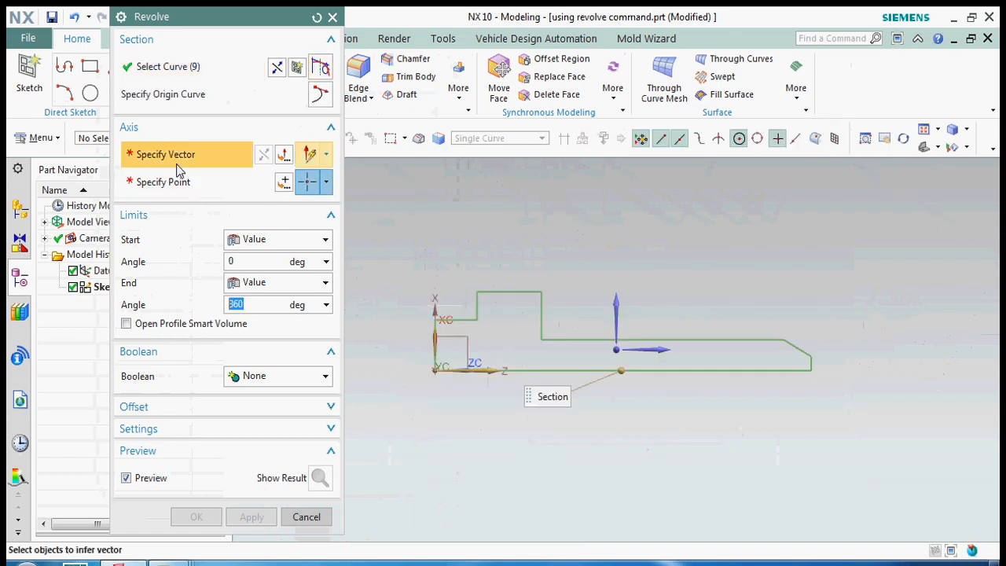
pyautogui.click(638, 354)
pyautogui.click(284, 182)
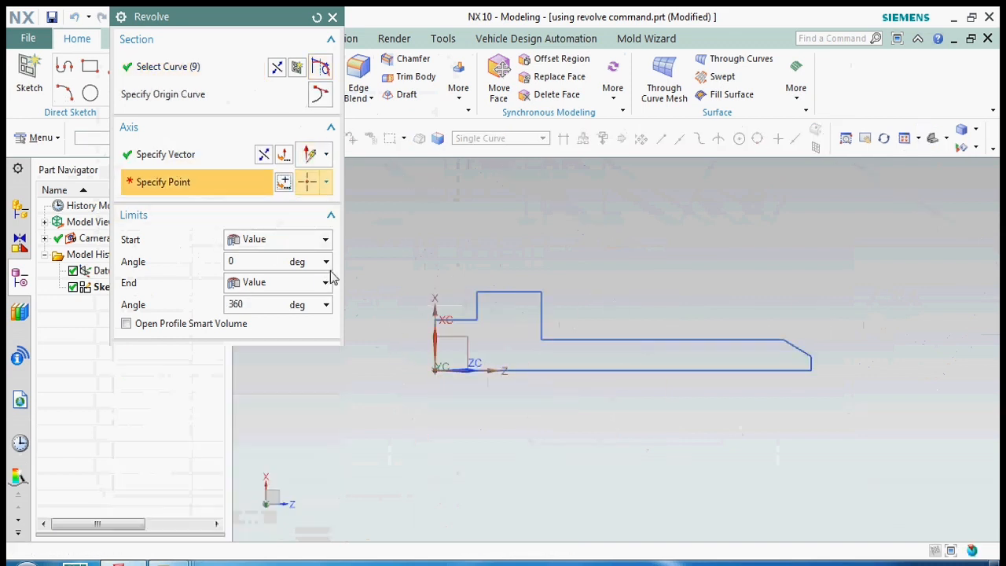
pyautogui.click(276, 326)
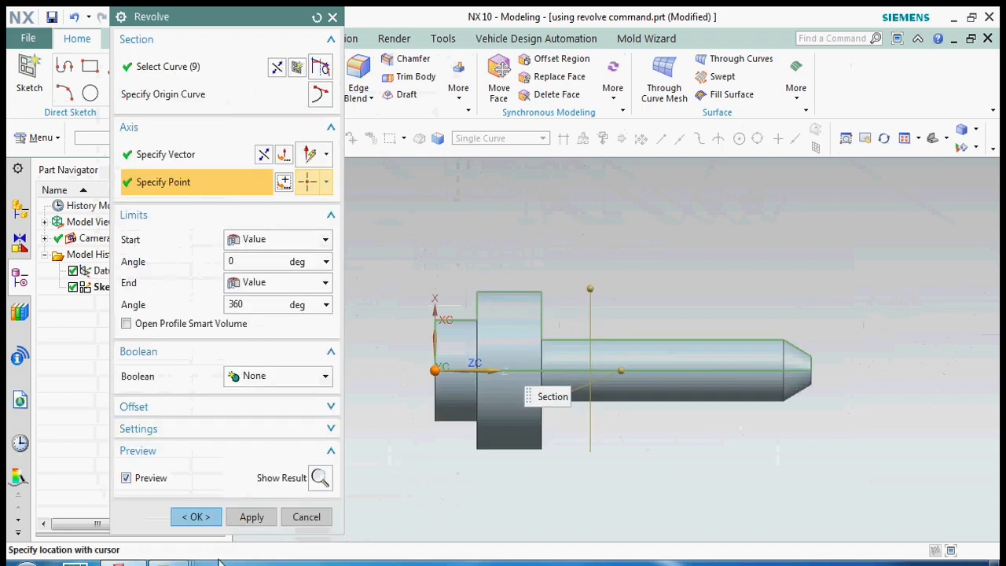
pyautogui.click(207, 517)
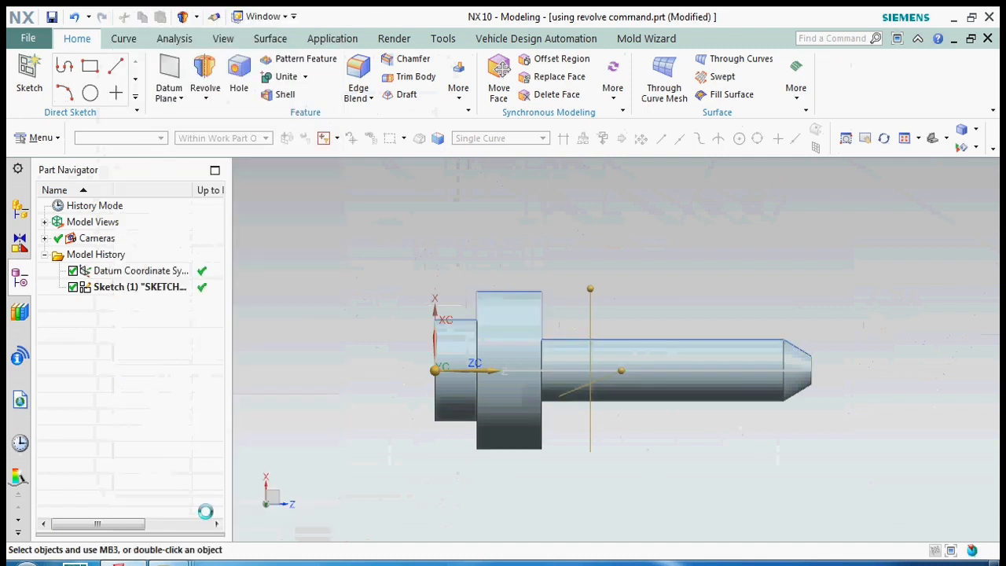
# - Inspect the revolved body from several angles and hide it so only the profile sketch is shown
pyautogui.moveTo(632, 381); pyautogui.dragTo(615, 395, button='middle')
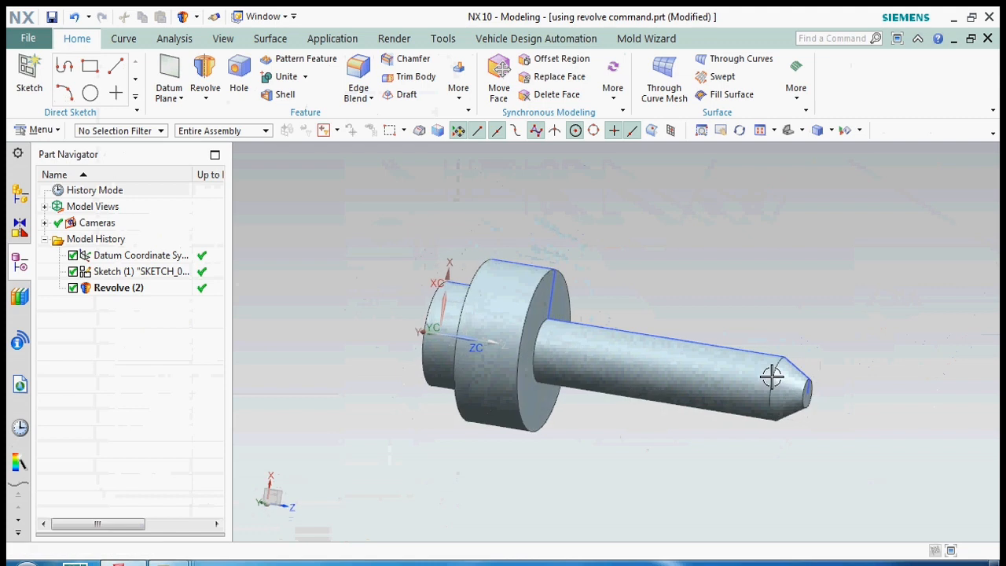
pyautogui.scroll(5, 775, 374)
pyautogui.scroll(-4, 711, 327)
pyautogui.moveTo(766, 361); pyautogui.dragTo(771, 363, button='middle')
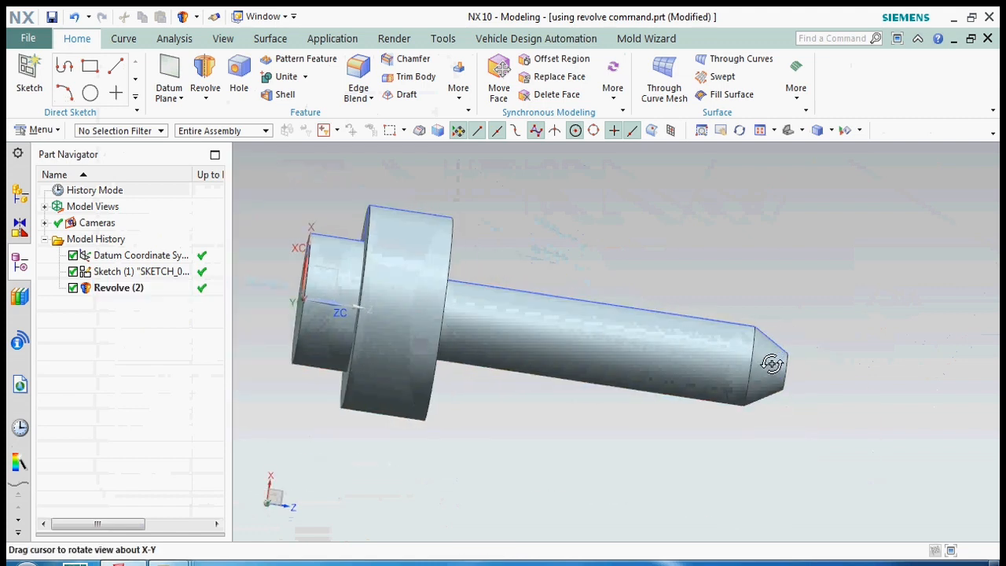
pyautogui.press('F8')
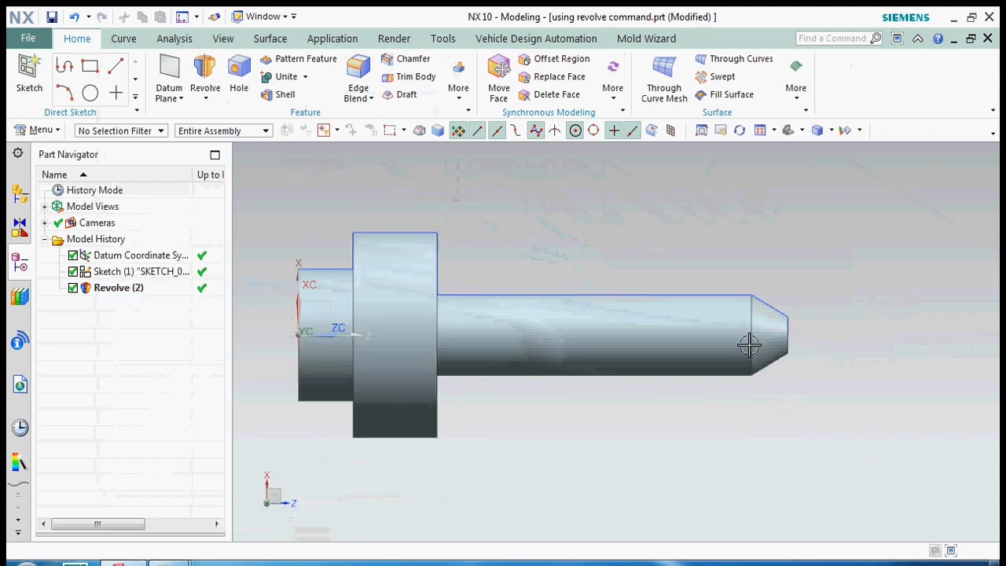
pyautogui.click(521, 322)
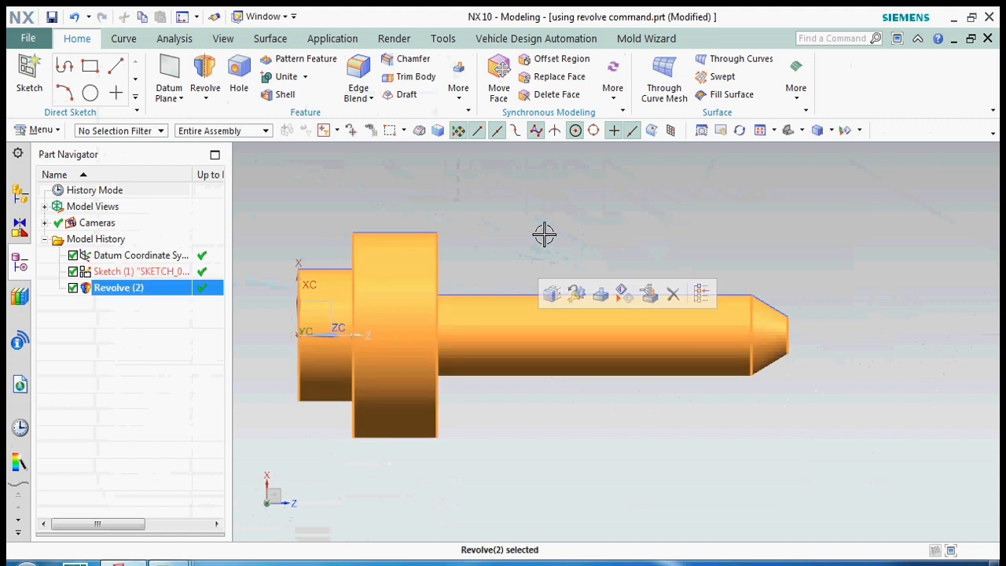
pyautogui.hotkey('ctrl', 'b')
pyautogui.scroll(4, 745, 306)
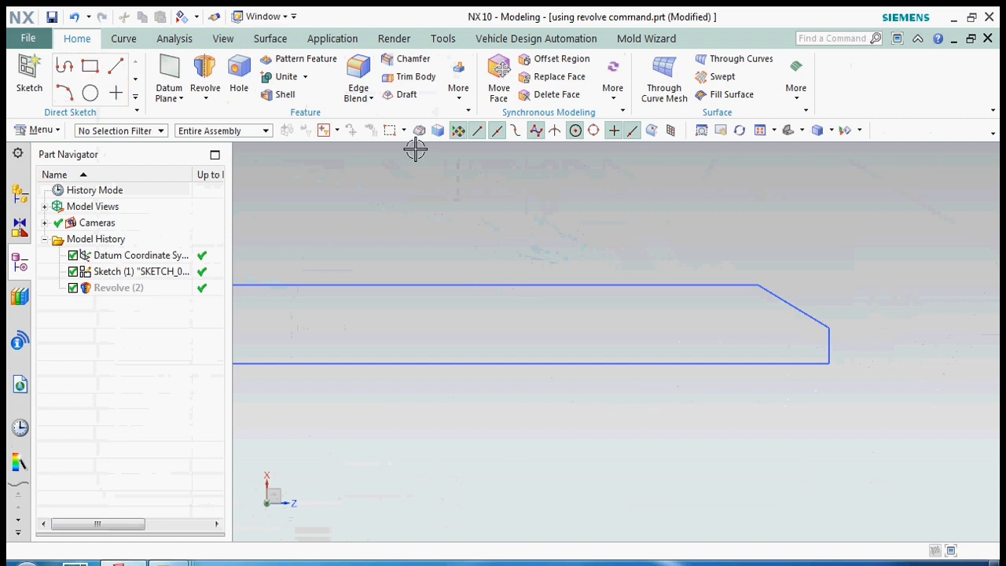
pyautogui.scroll(-4, 572, 258)
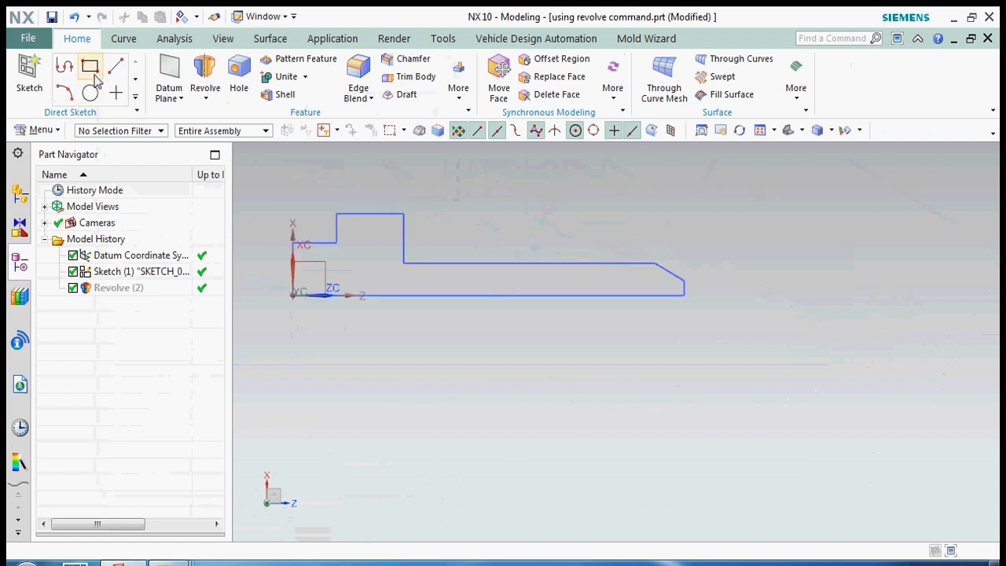
pyautogui.click(102, 69)
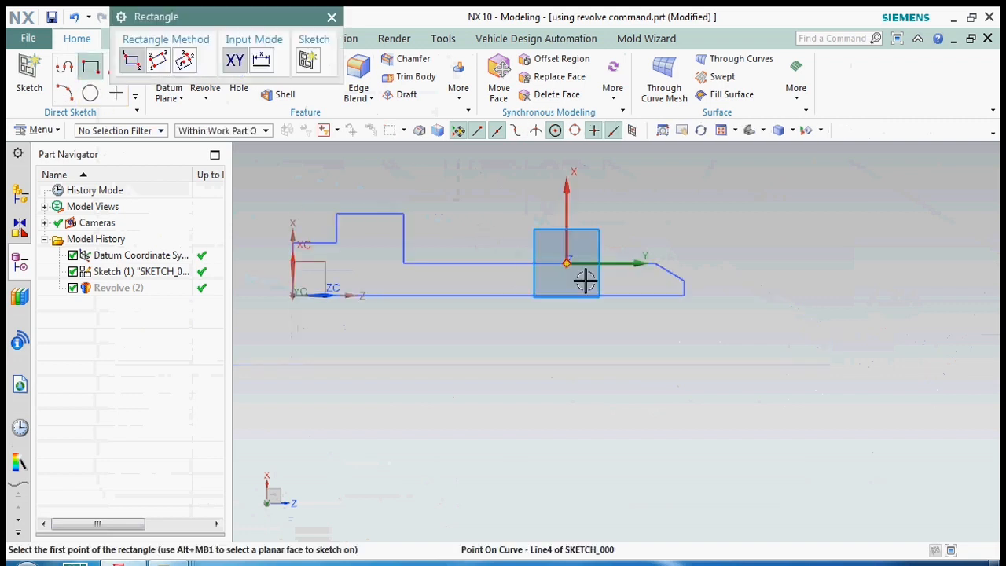
pyautogui.scroll(5, 597, 281)
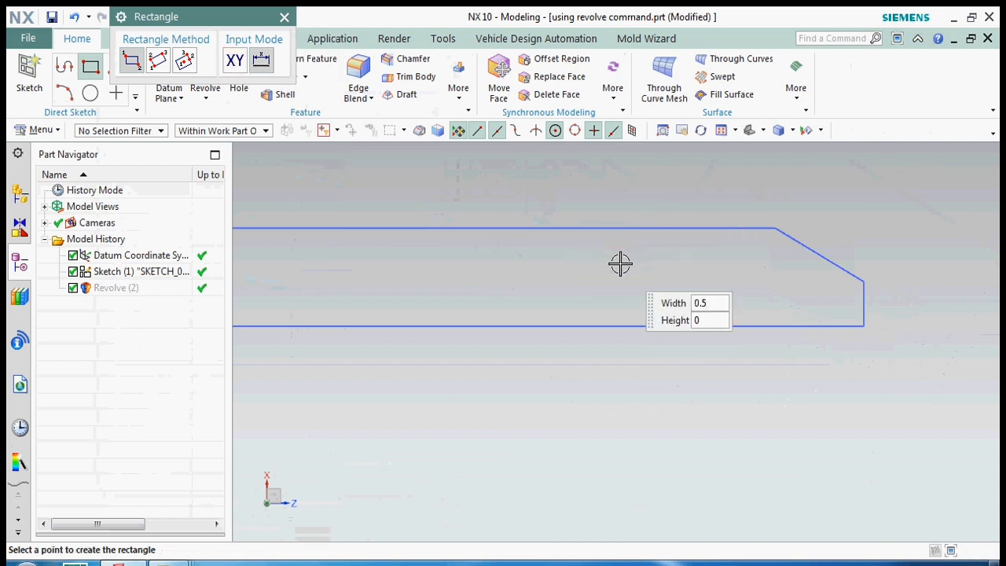
pyautogui.scroll(-5, 710, 287)
pyautogui.press('Escape')
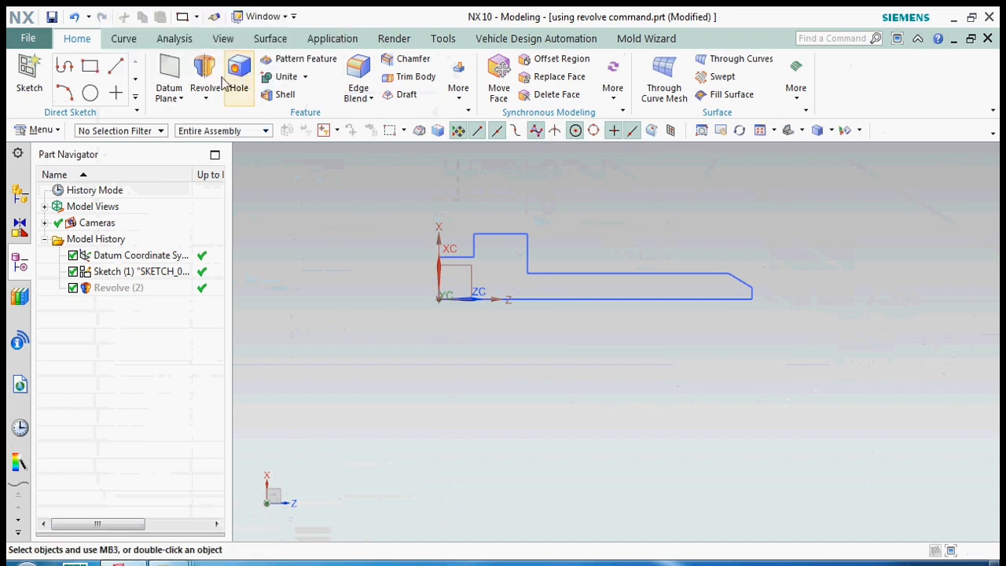
# - Sketch an upright rectangle across the shaft's upper line near the tapered end and set its width to 4 mm
pyautogui.click(91, 66)
pyautogui.click(479, 270)
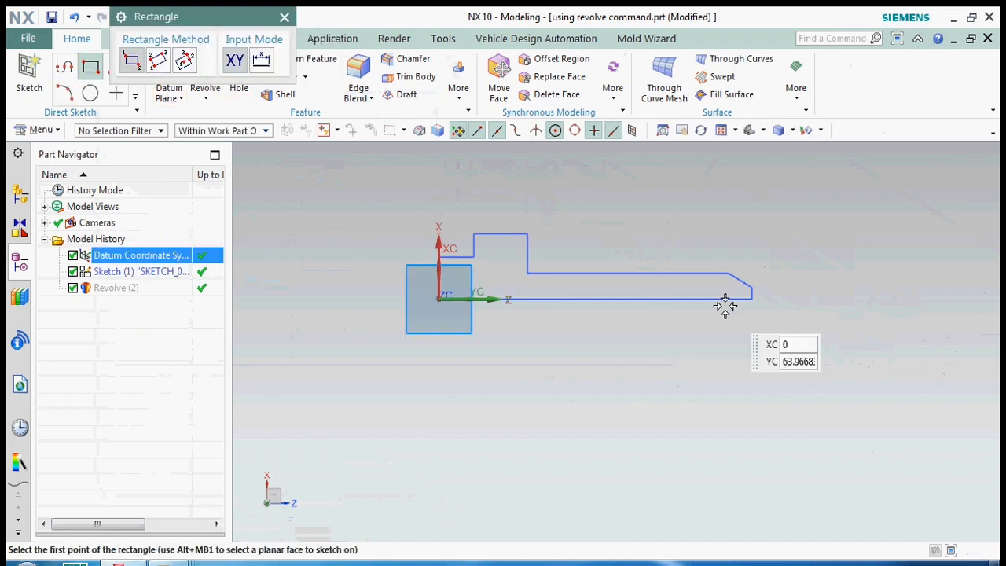
pyautogui.scroll(5, 723, 308)
pyautogui.click(615, 253)
pyautogui.click(654, 182)
pyautogui.scroll(-3, 681, 207)
pyautogui.doubleClick(673, 203)
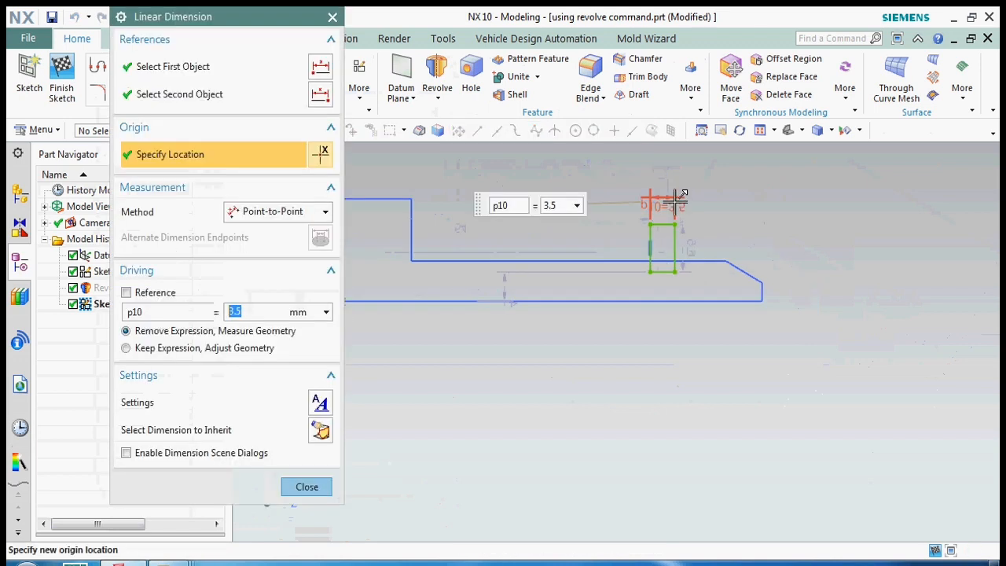
pyautogui.press('Return')
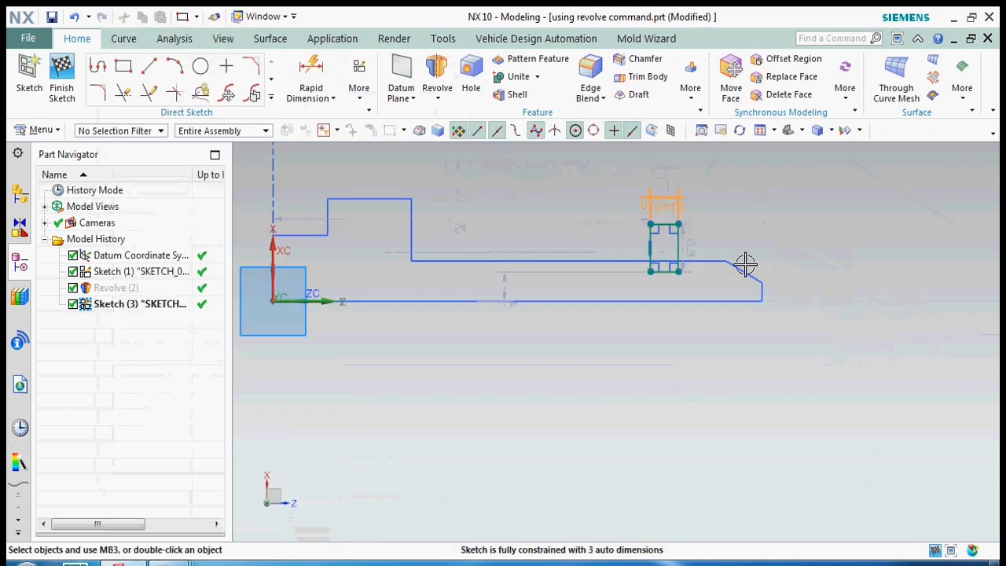
# - Dimension the vertical distance between the rectangle's lower edge and the profile's base line
pyautogui.scroll(2, 704, 241)
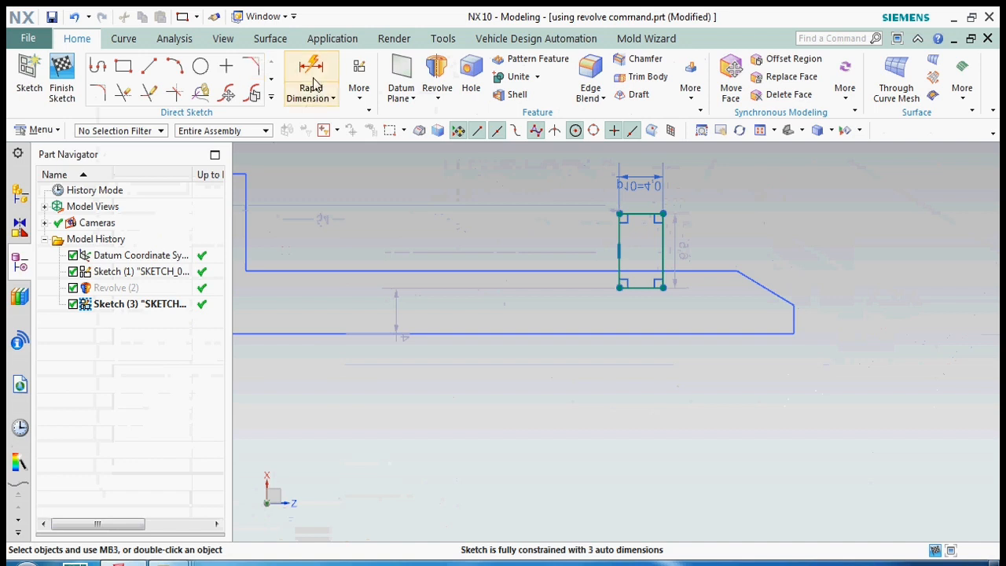
pyautogui.click(639, 284)
pyautogui.click(666, 334)
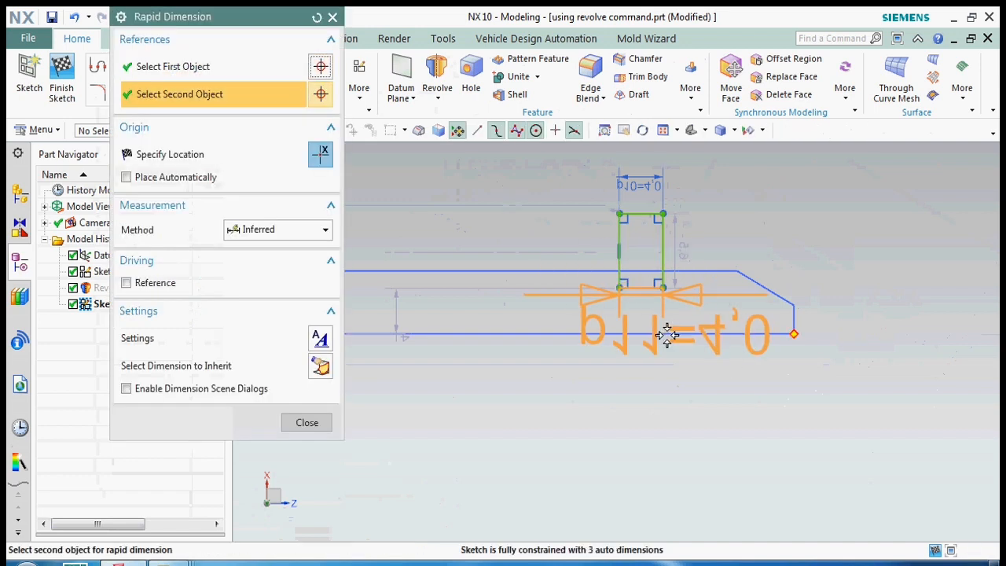
pyautogui.click(844, 308)
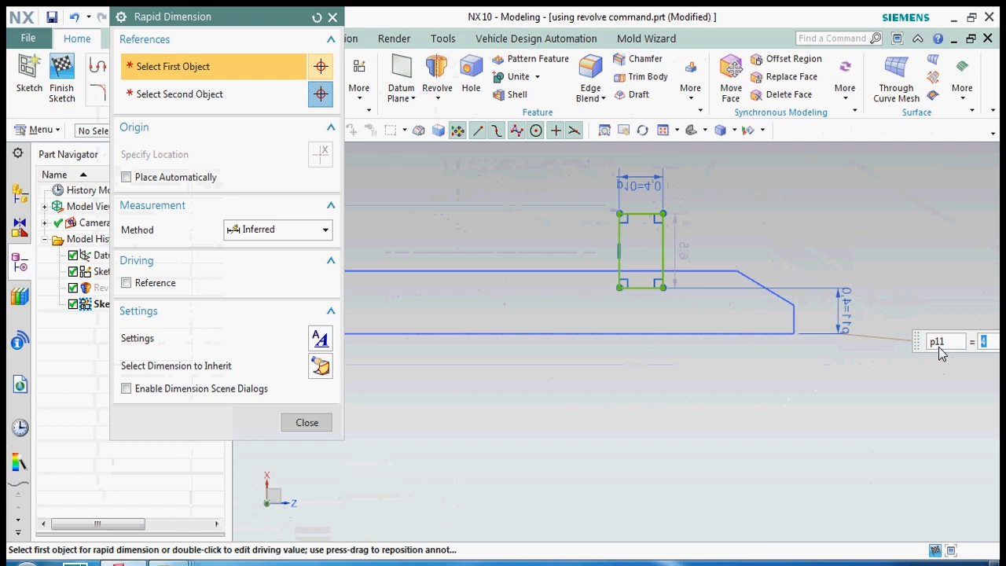
pyautogui.press('Escape')
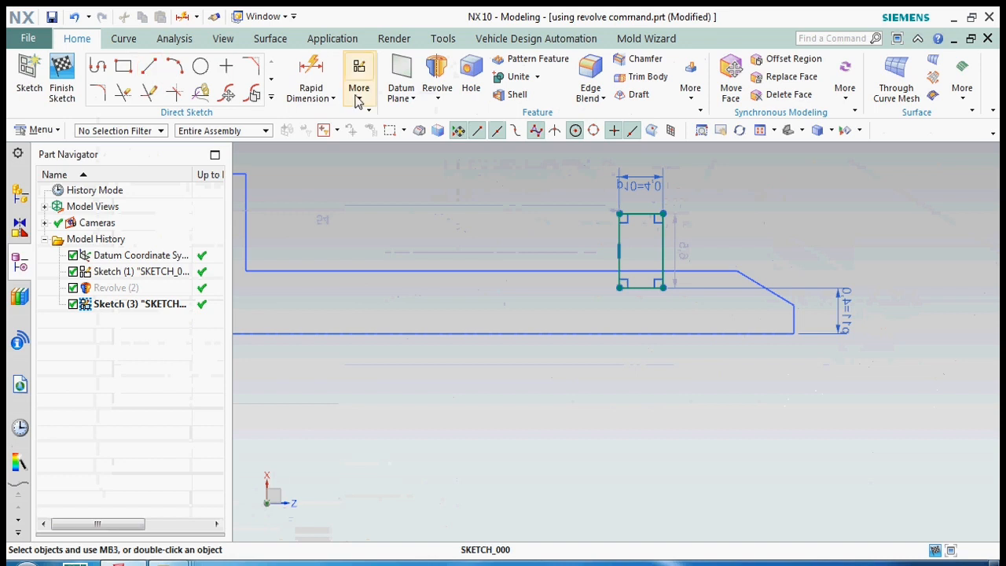
# - Set the distance from the rectangle's tip-side edge to the profile's end line to 15 mm, and finish the sketch
pyautogui.click(310, 75)
pyautogui.click(663, 245)
pyautogui.click(792, 311)
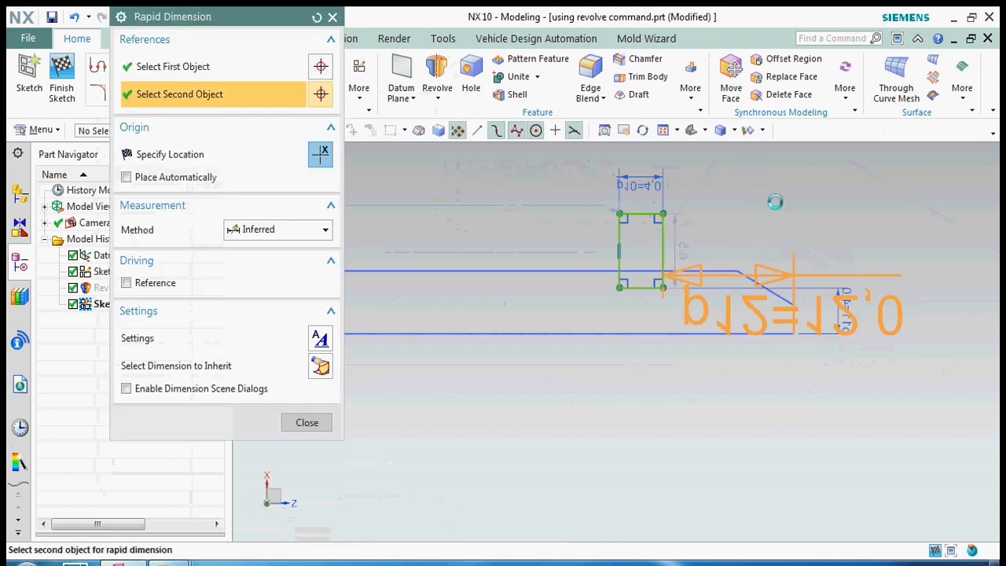
pyautogui.click(771, 187)
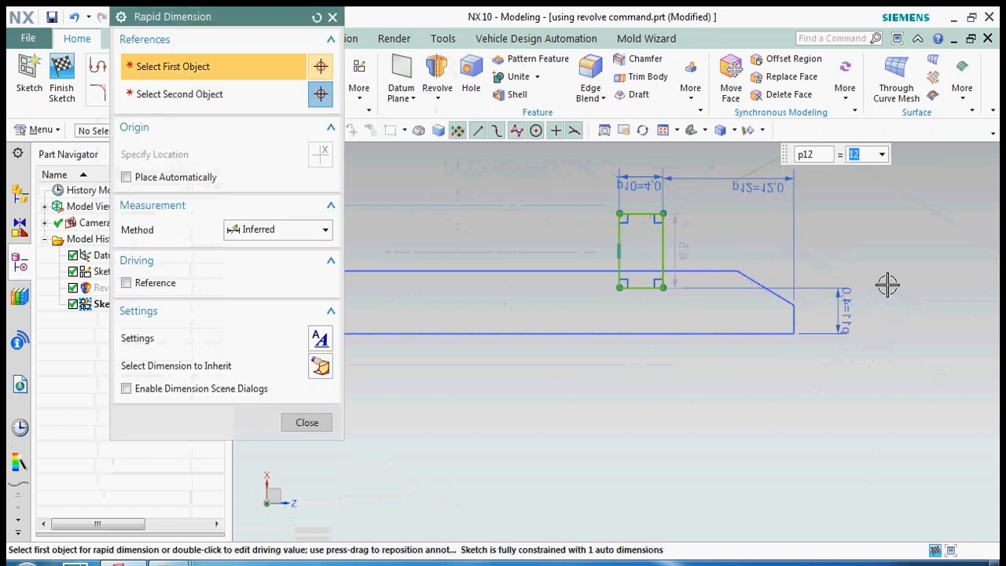
pyautogui.write('15')
pyautogui.press('Return')
pyautogui.press('Escape')
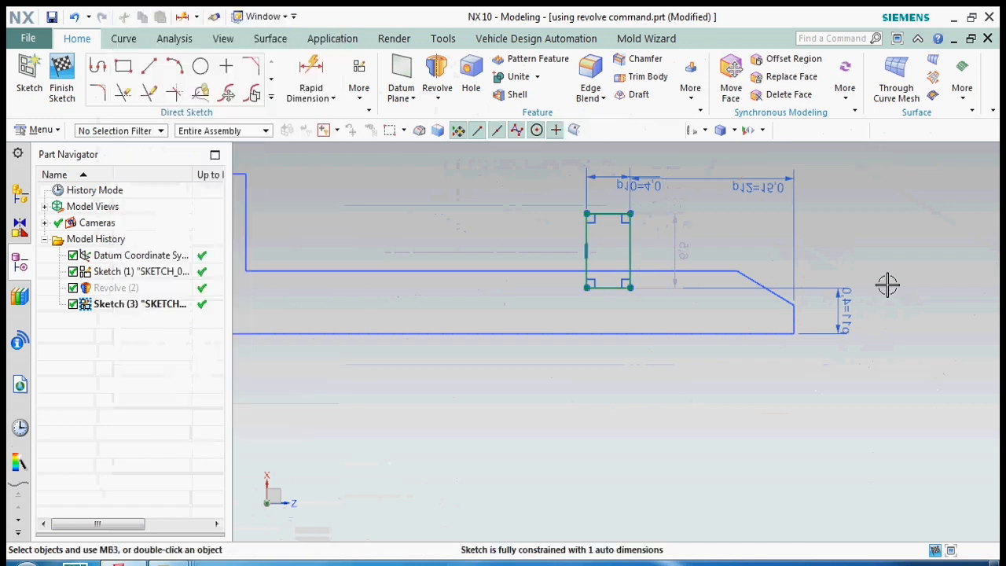
pyautogui.click(317, 271)
pyautogui.click(63, 92)
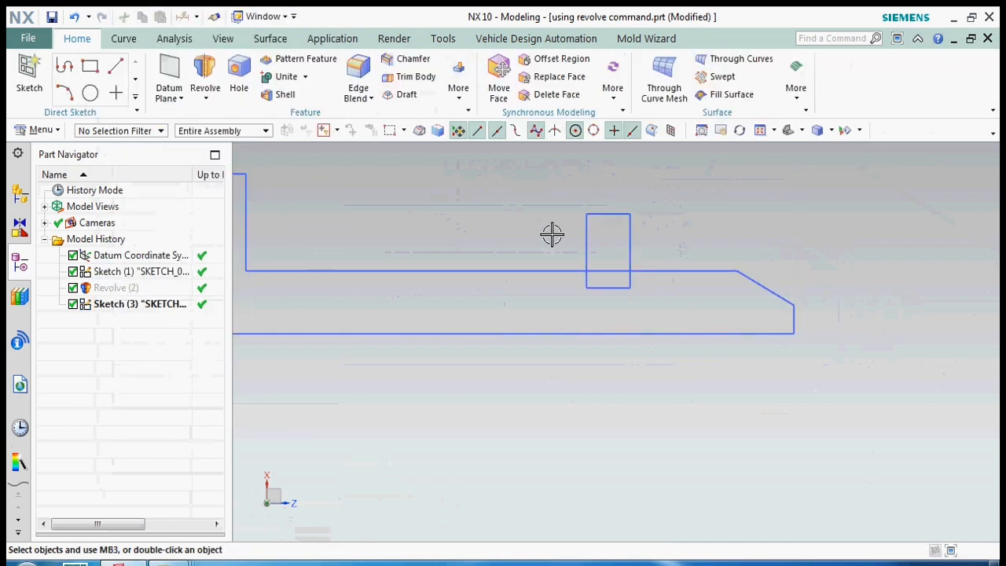
# - Start a Revolve and select the rectangle's four lines as section curves
pyautogui.click(204, 79)
pyautogui.click(627, 233)
pyautogui.click(604, 227)
pyautogui.click(593, 271)
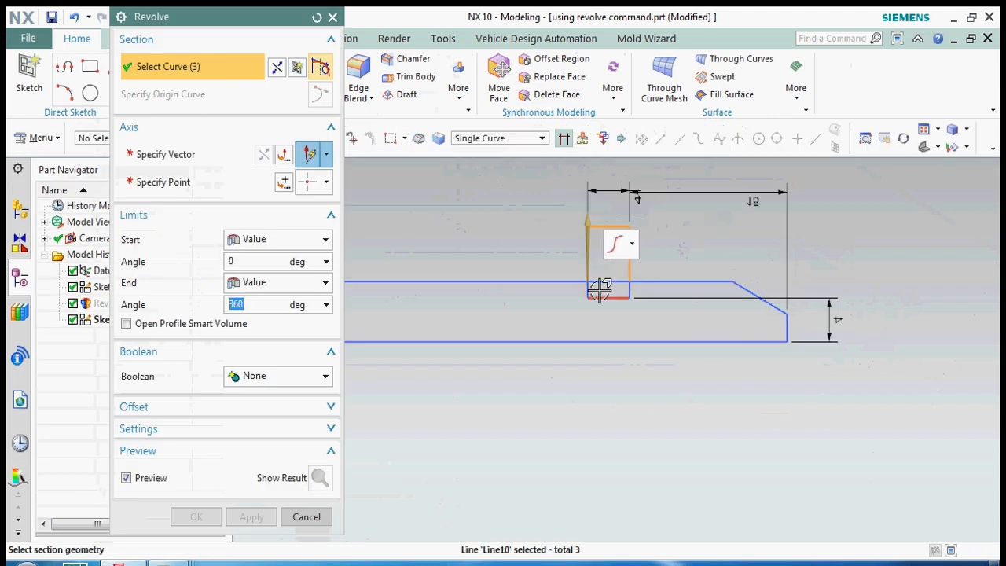
pyautogui.click(602, 296)
pyautogui.click(605, 297)
pyautogui.click(630, 289)
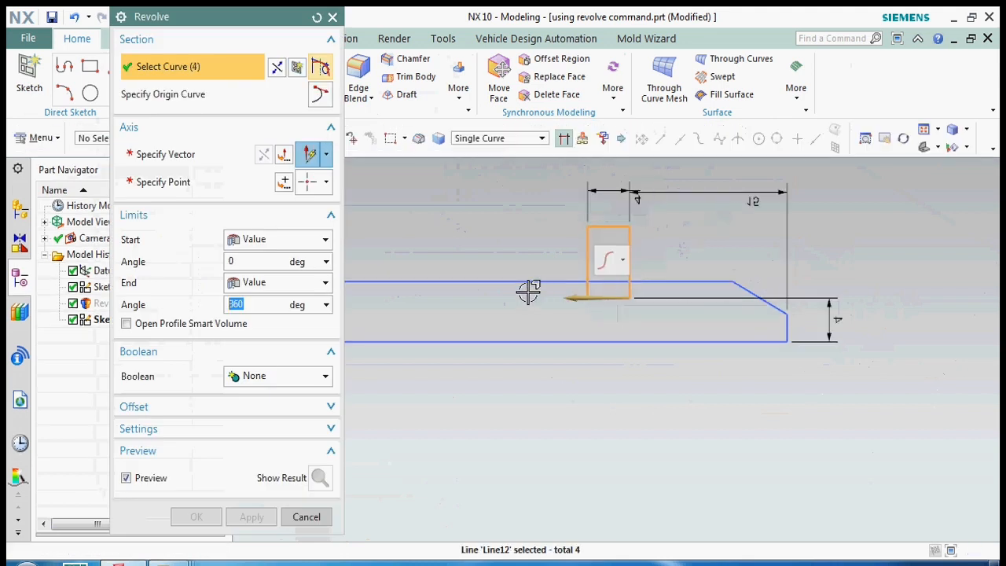
# - Define the revolve axis along the shaft's centre line, with the axis point at X 0, Y 0, Z 0
pyautogui.click(206, 157)
pyautogui.click(648, 355)
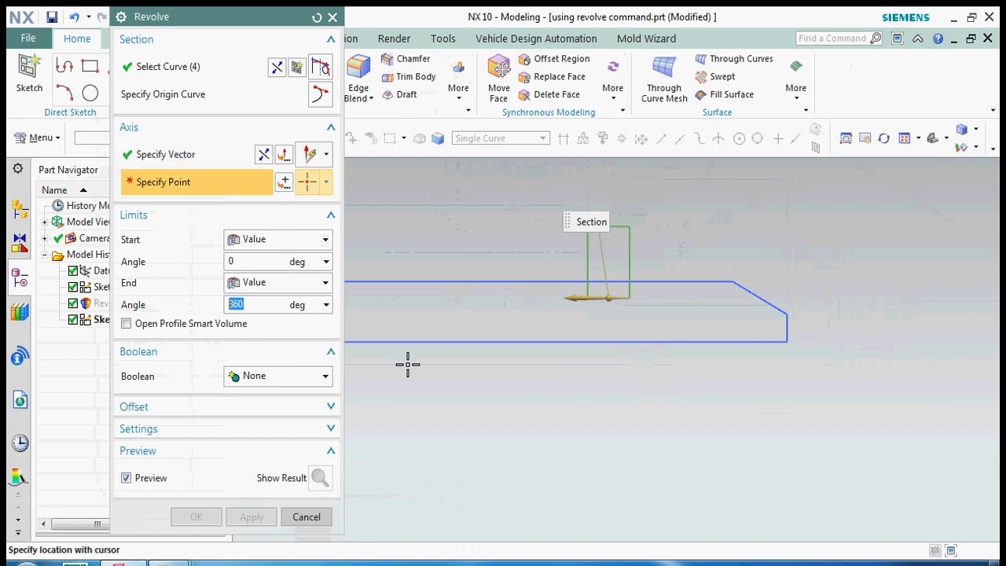
pyautogui.click(284, 184)
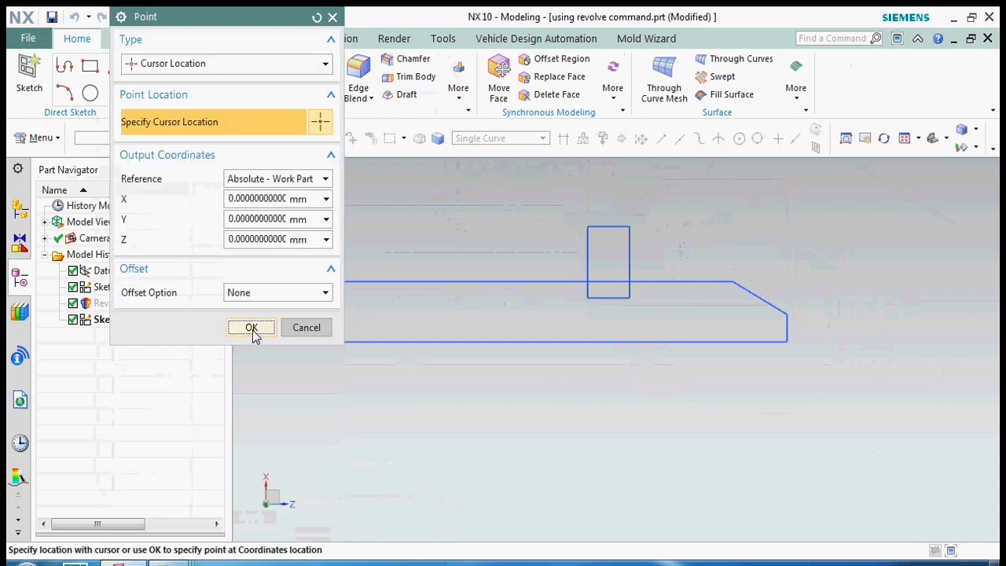
pyautogui.click(254, 332)
# - Cut the groove by subtracting the rectangle's 360-degree revolve from the pin body
pyautogui.moveTo(498, 298); pyautogui.dragTo(680, 369, button='middle')
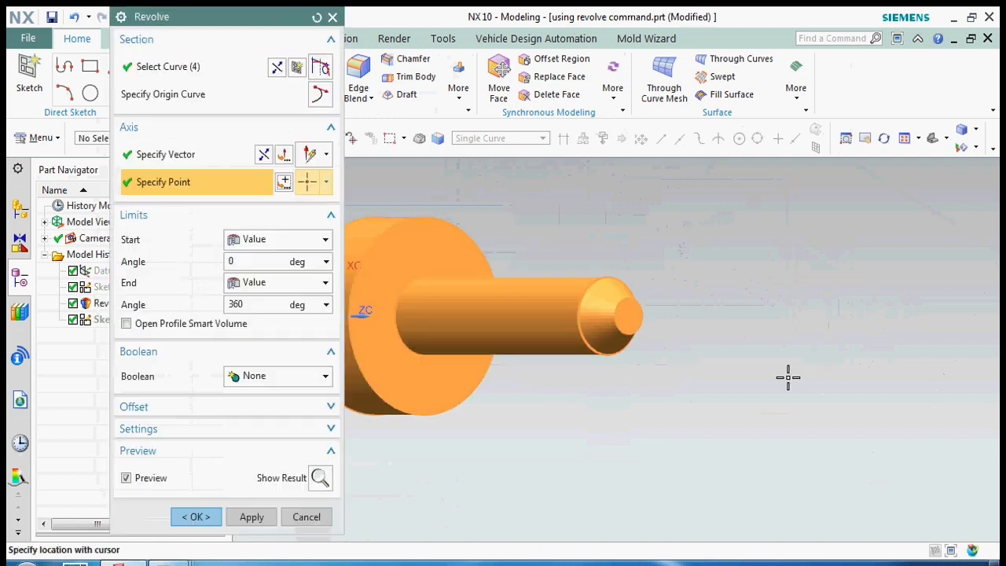
pyautogui.scroll(4, 603, 315)
pyautogui.click(279, 377)
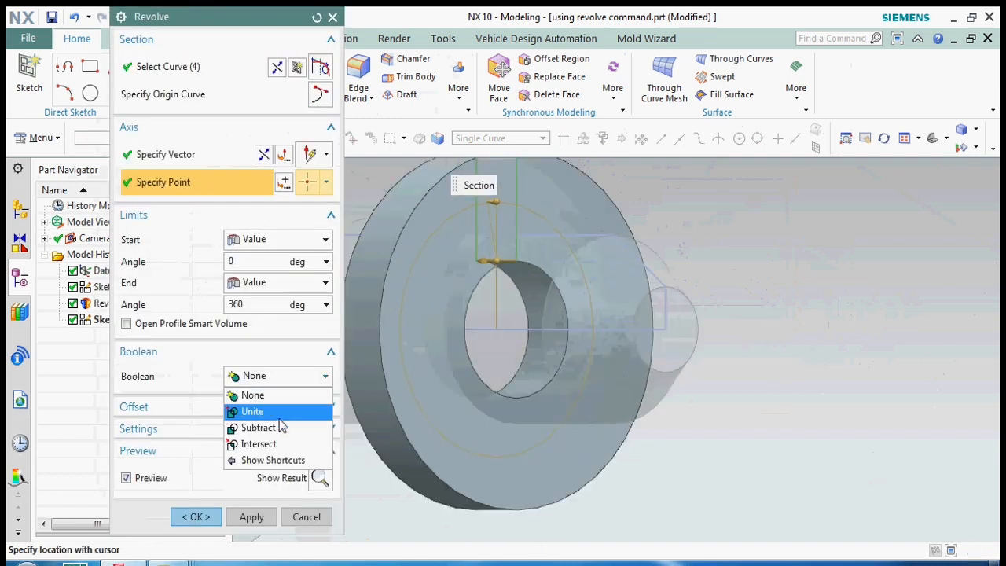
pyautogui.click(261, 426)
pyautogui.click(209, 540)
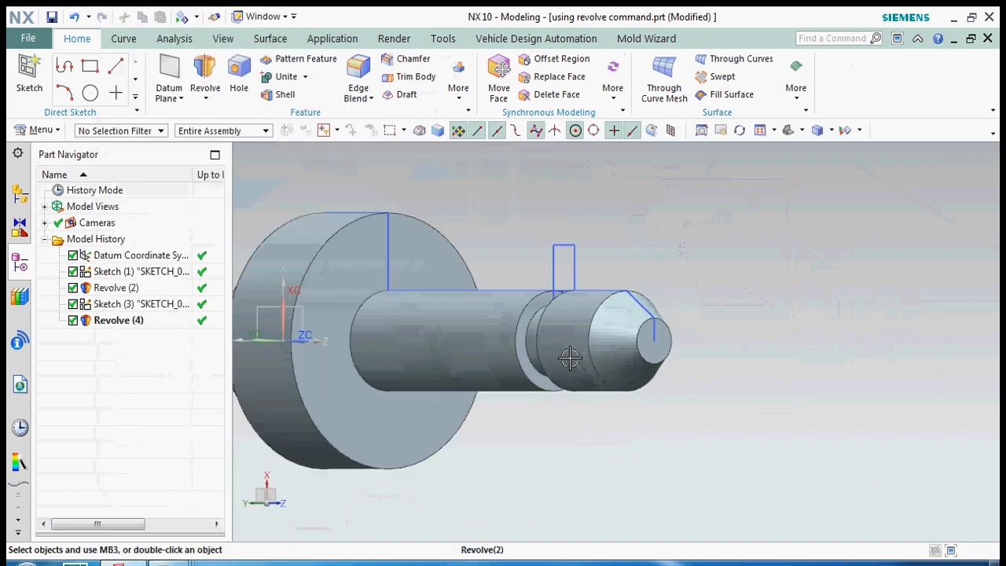
# - Inspect the groove from several angles and hide the profile sketch and the rectangle sketch
pyautogui.moveTo(570, 355)
pyautogui.mouseDown(button='middle')
pyautogui.moveTo(599, 347)
pyautogui.moveTo(620, 364)
pyautogui.moveTo(600, 330)
pyautogui.moveTo(602, 359)
pyautogui.moveTo(606, 351)
pyautogui.moveTo(575, 337)
pyautogui.moveTo(602, 352)
pyautogui.mouseUp(button='middle')
pyautogui.scroll(-3, 610, 333)
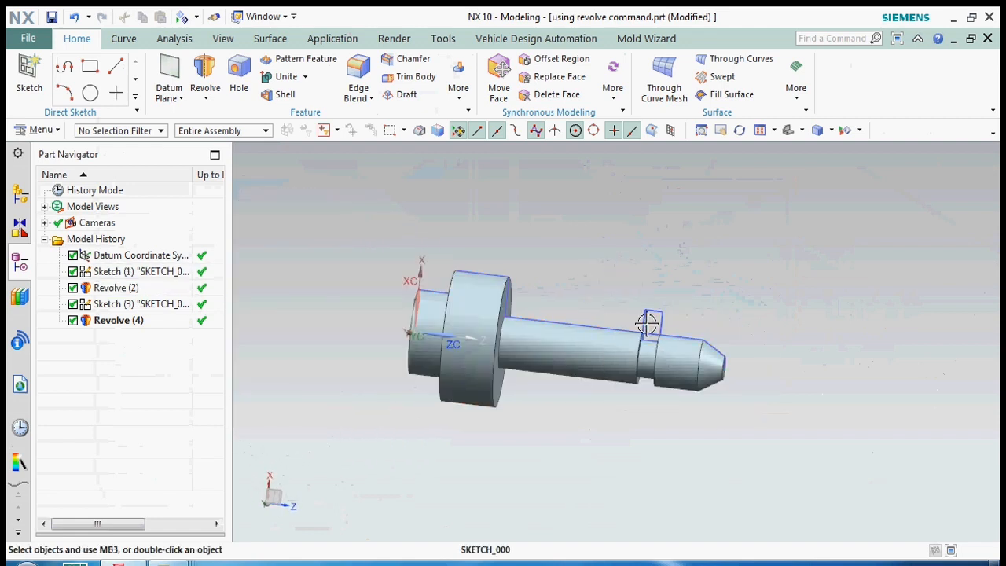
pyautogui.moveTo(714, 319)
pyautogui.mouseDown(button='middle')
pyautogui.moveTo(681, 330)
pyautogui.moveTo(696, 316)
pyautogui.moveTo(673, 332)
pyautogui.moveTo(687, 330)
pyautogui.moveTo(669, 319)
pyautogui.mouseUp(button='middle')
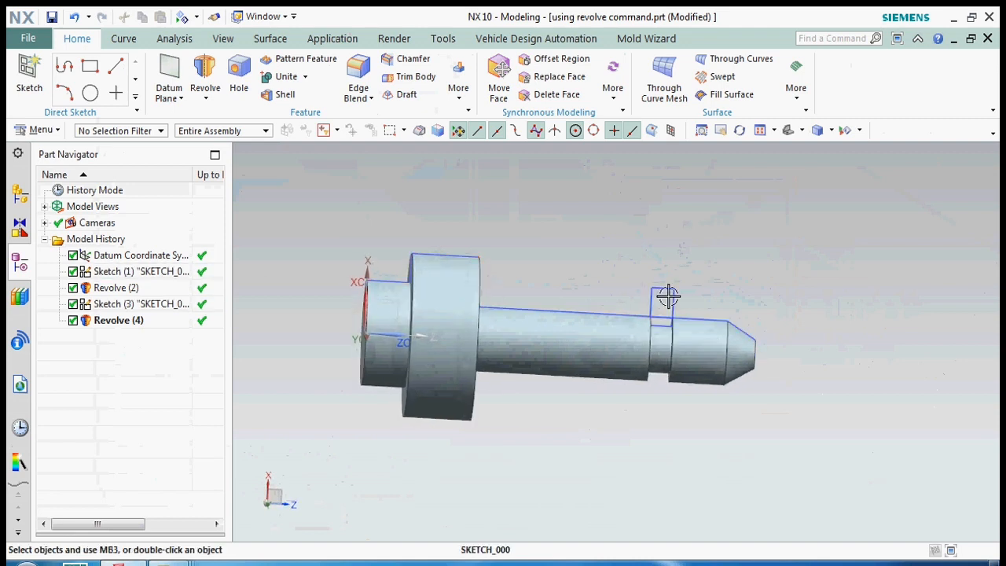
pyautogui.click(662, 308)
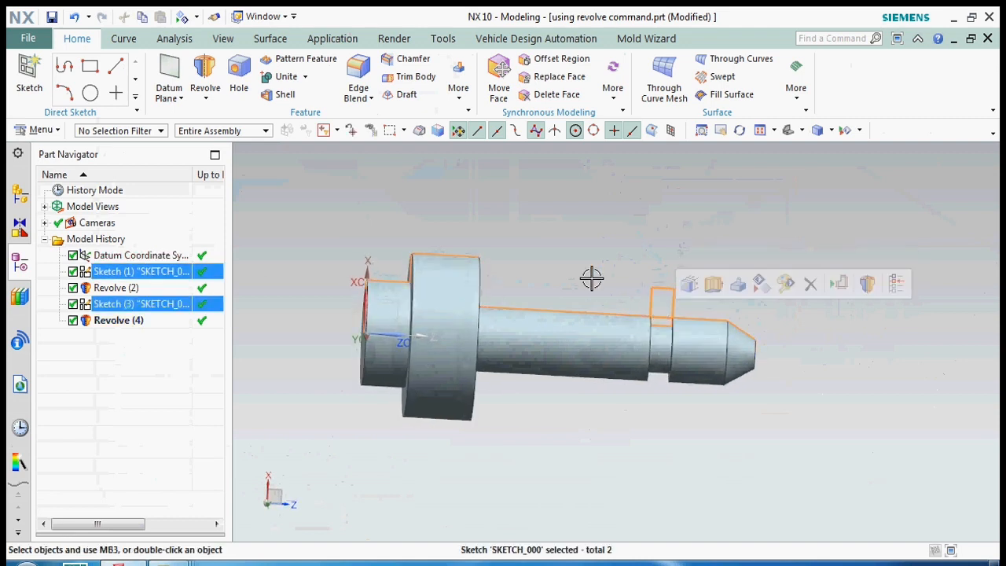
pyautogui.hotkey('ctrl', 'b')
# - Select the shaft-to-collar edge, the head-to-collar edge, the tip's end edge and the taper's large edge for a 1 mm Edge Blend
pyautogui.moveTo(673, 314); pyautogui.dragTo(525, 290, button='middle')
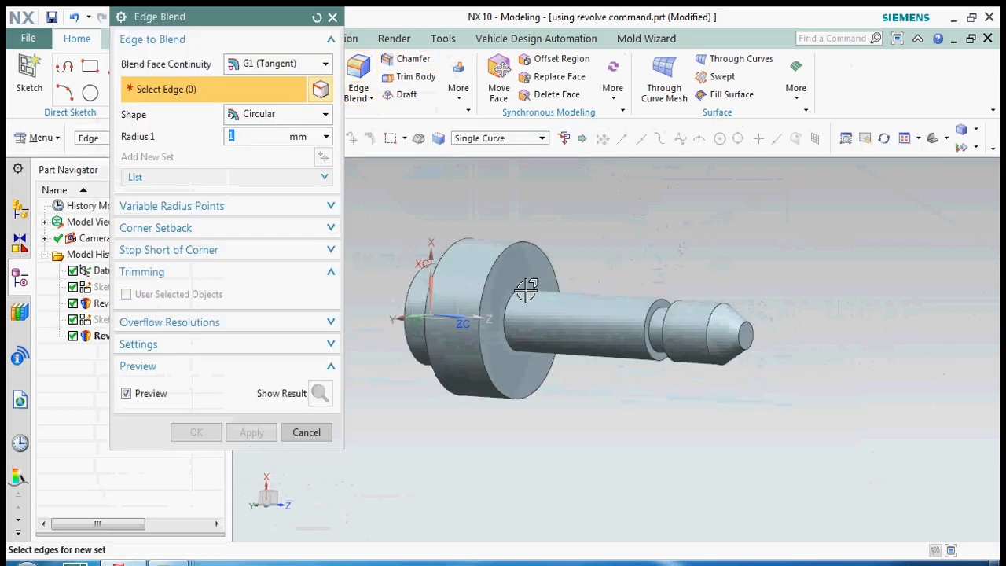
pyautogui.click(519, 287)
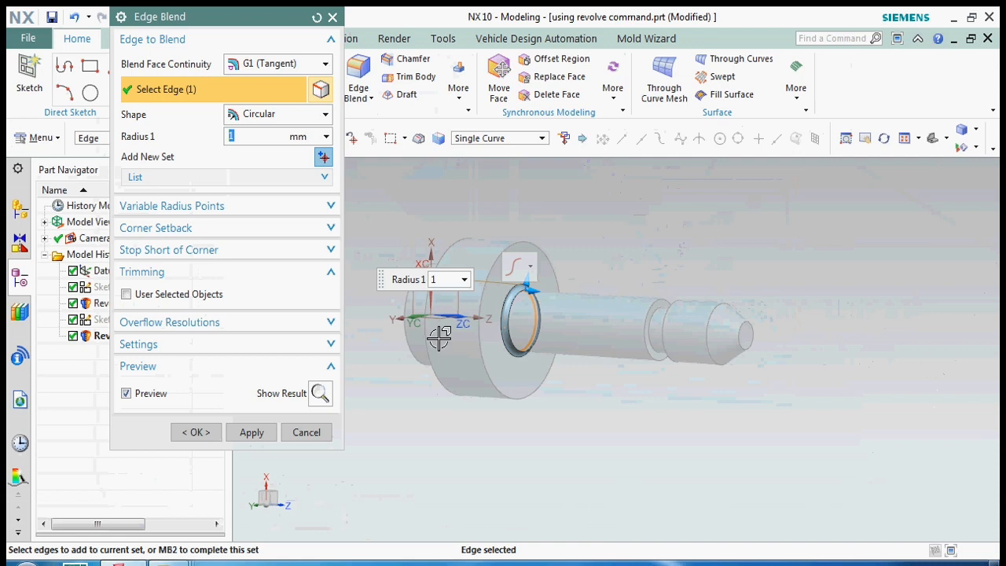
pyautogui.moveTo(597, 383); pyautogui.dragTo(507, 353, button='middle')
pyautogui.click(487, 343)
pyautogui.moveTo(752, 370); pyautogui.dragTo(703, 361, button='middle')
pyautogui.click(742, 330)
pyautogui.click(707, 328)
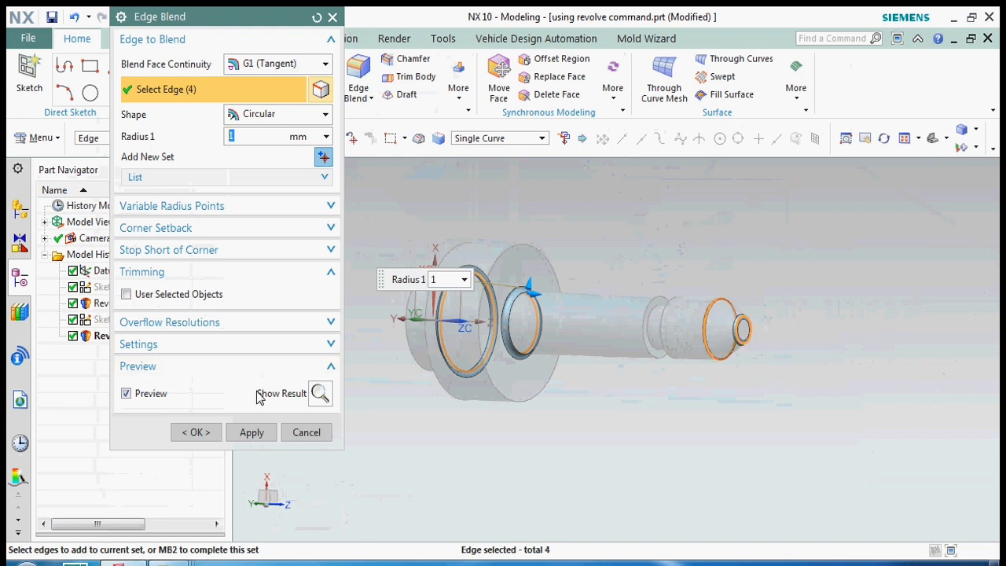
# - Deselect the taper's large edge and apply the 1 mm edge blend to the three remaining edges
pyautogui.scroll(3, 712, 374)
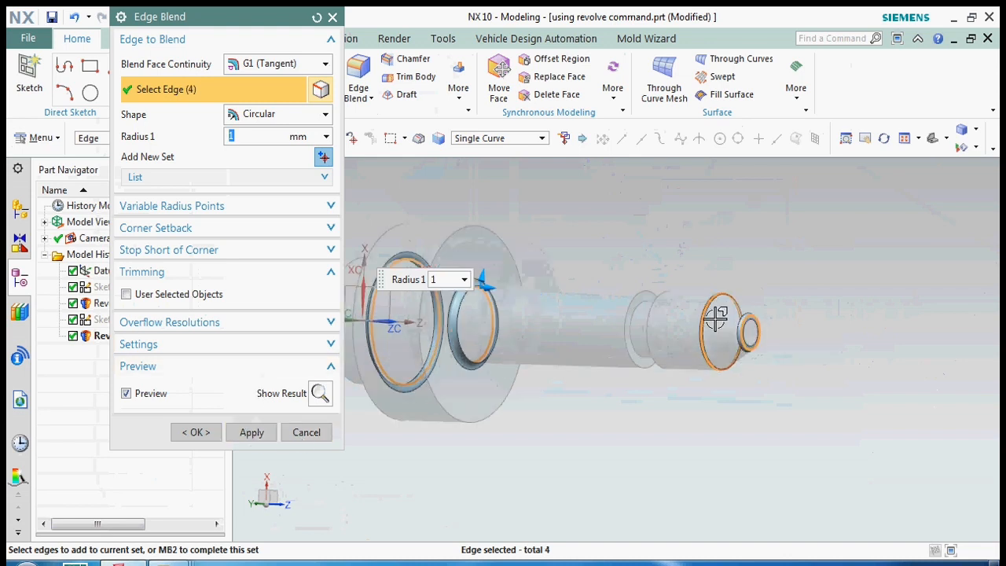
pyautogui.keyDown('shift'); pyautogui.click(703, 309); pyautogui.keyUp('shift')
pyautogui.click(270, 432)
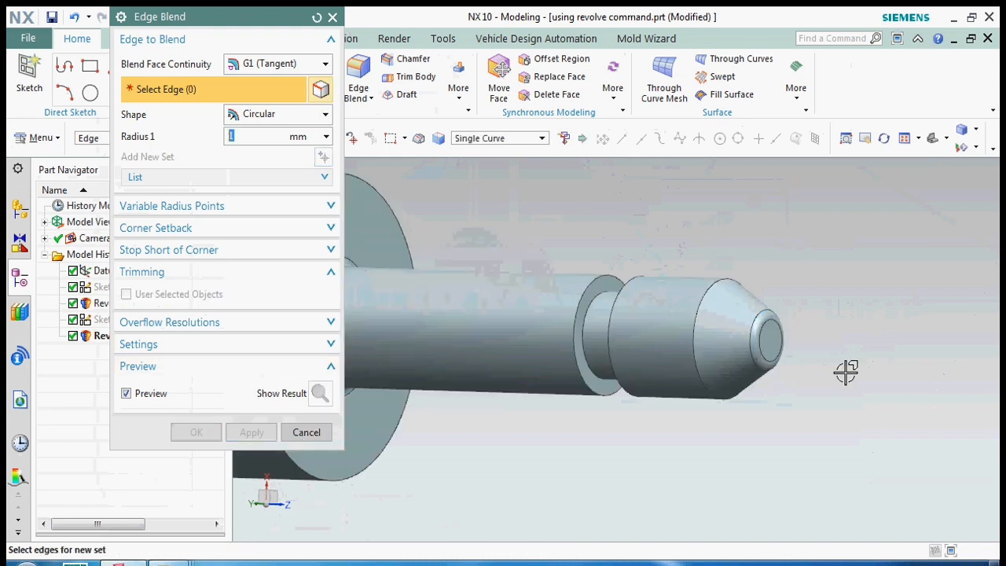
pyautogui.scroll(-3, 844, 370)
pyautogui.click(333, 16)
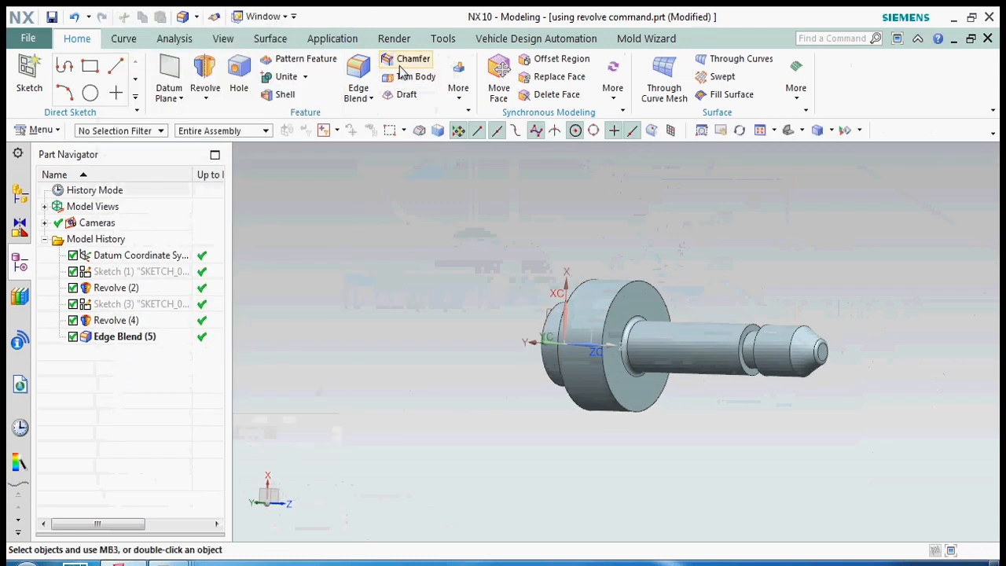
# - Chamfer the collar's two outer edges and the head's outer end edge with a symmetric 2.3 mm distance
pyautogui.click(406, 59)
pyautogui.scroll(3, 775, 341)
pyautogui.moveTo(775, 341); pyautogui.dragTo(415, 225, button='middle')
pyautogui.click(415, 224)
pyautogui.scroll(-3, 521, 297)
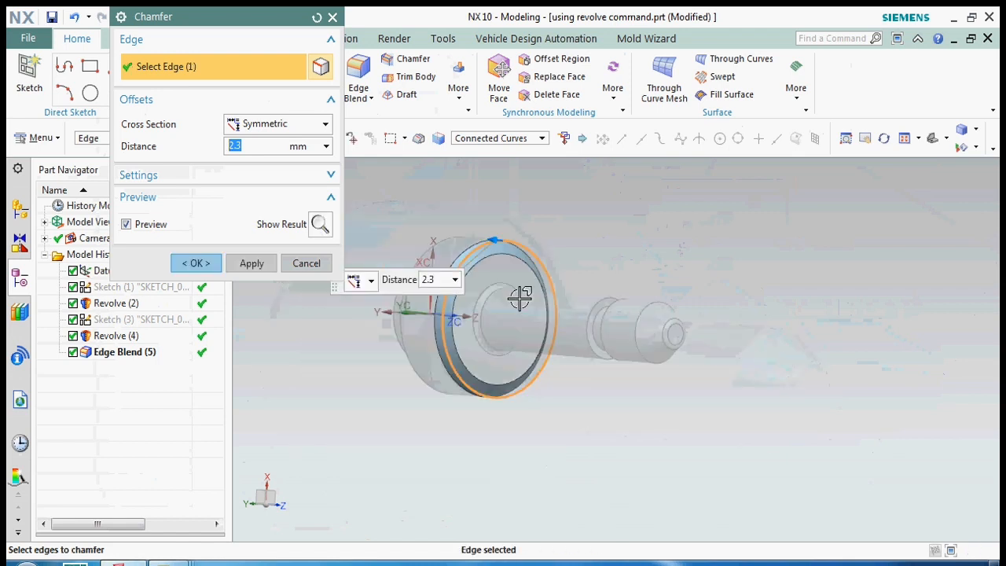
pyautogui.moveTo(574, 348); pyautogui.dragTo(660, 342, button='middle')
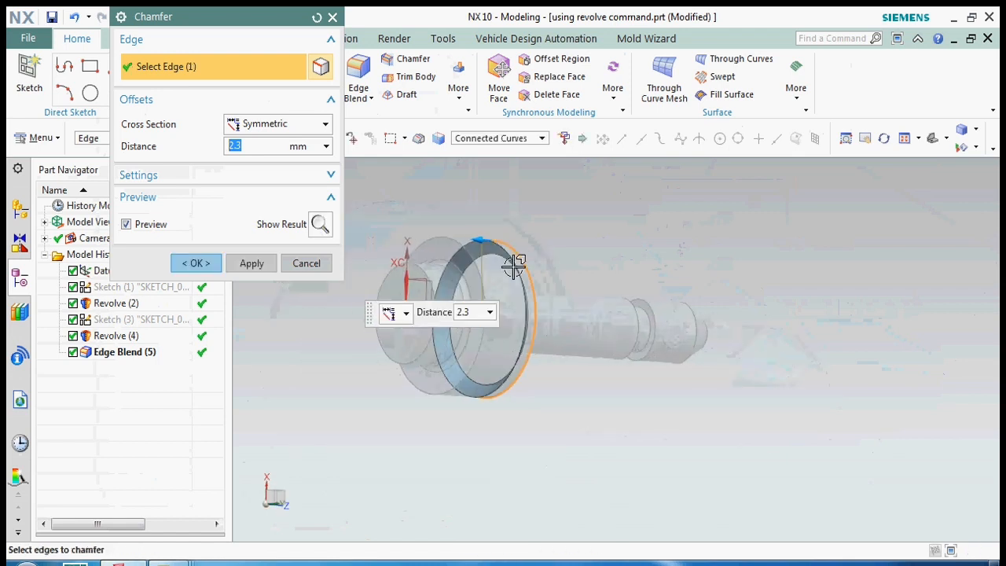
pyautogui.click(461, 235)
pyautogui.scroll(2, 400, 254)
pyautogui.click(400, 253)
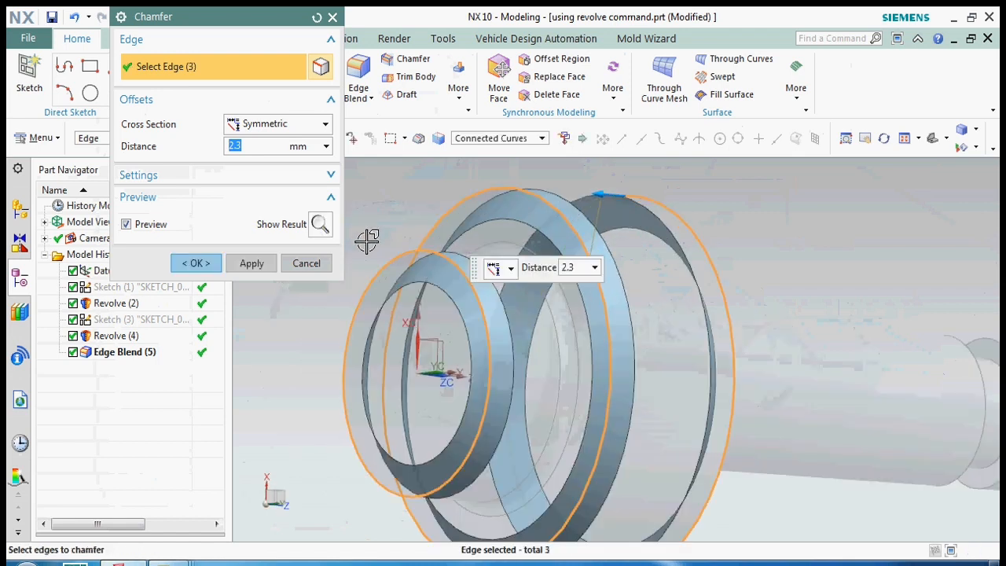
pyautogui.scroll(-6, 624, 236)
pyautogui.moveTo(707, 311); pyautogui.dragTo(684, 311, button='middle')
# - Inspect the chamfered and blended edges of the pin along its whole length from several angles
pyautogui.scroll(4, 831, 276)
pyautogui.moveTo(804, 281); pyautogui.dragTo(795, 257, button='middle')
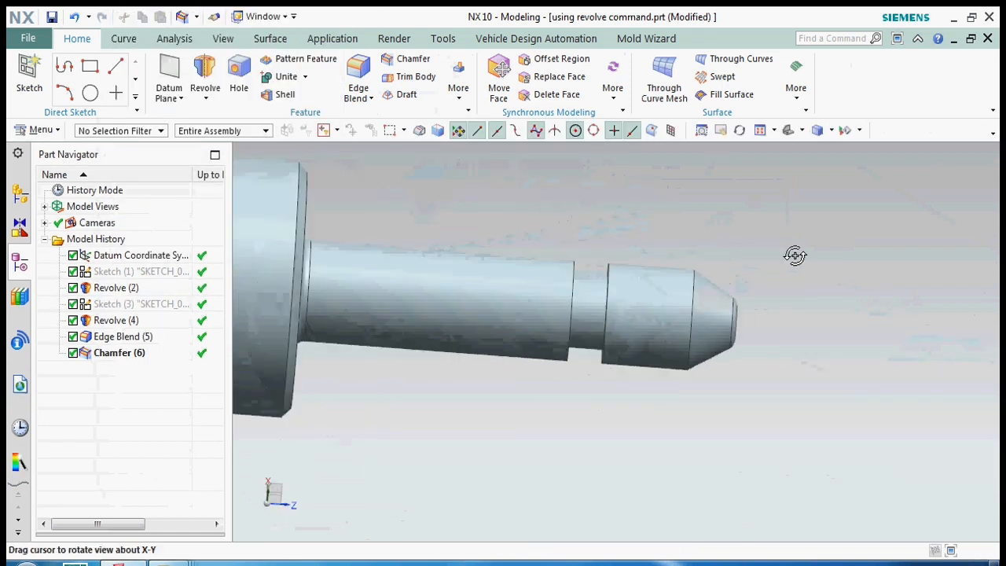
pyautogui.scroll(-4, 815, 308)
pyautogui.scroll(2, 698, 295)
pyautogui.moveTo(698, 291)
pyautogui.mouseDown(button='middle')
pyautogui.moveTo(679, 270)
pyautogui.moveTo(691, 272)
pyautogui.mouseUp(button='middle')
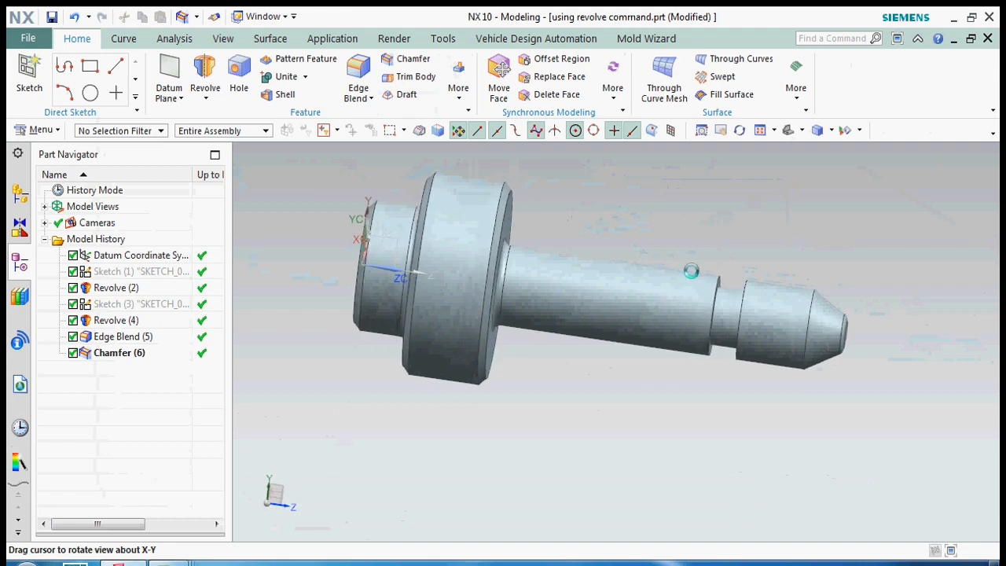
pyautogui.scroll(-2, 748, 318)
pyautogui.moveTo(747, 320); pyautogui.dragTo(719, 311, button='middle')
pyautogui.scroll(4, 669, 260)
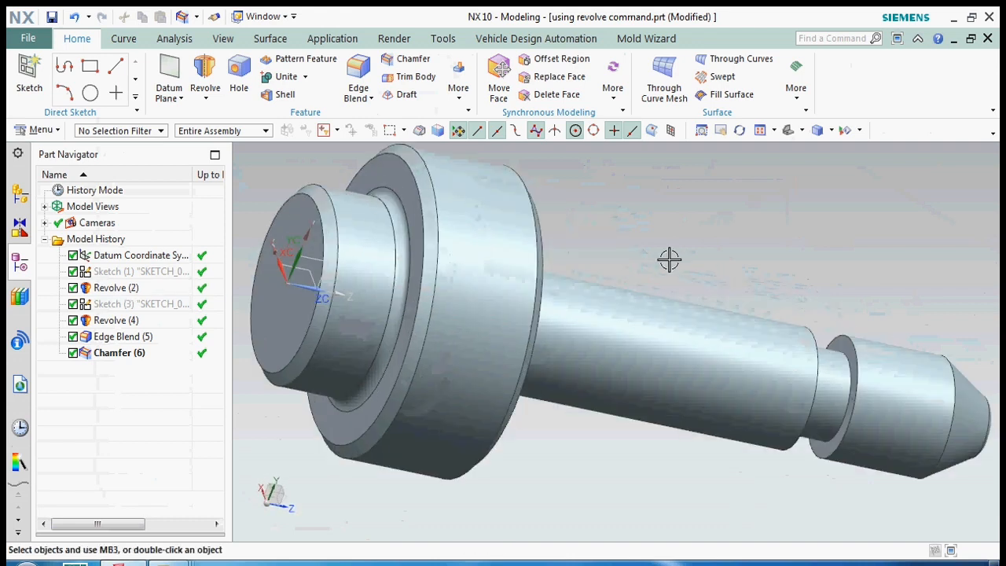
# - Switch the pin's display to a realistic, shiny metallic shading and view the whole part
pyautogui.rightClick(636, 236)
pyautogui.click(717, 397)
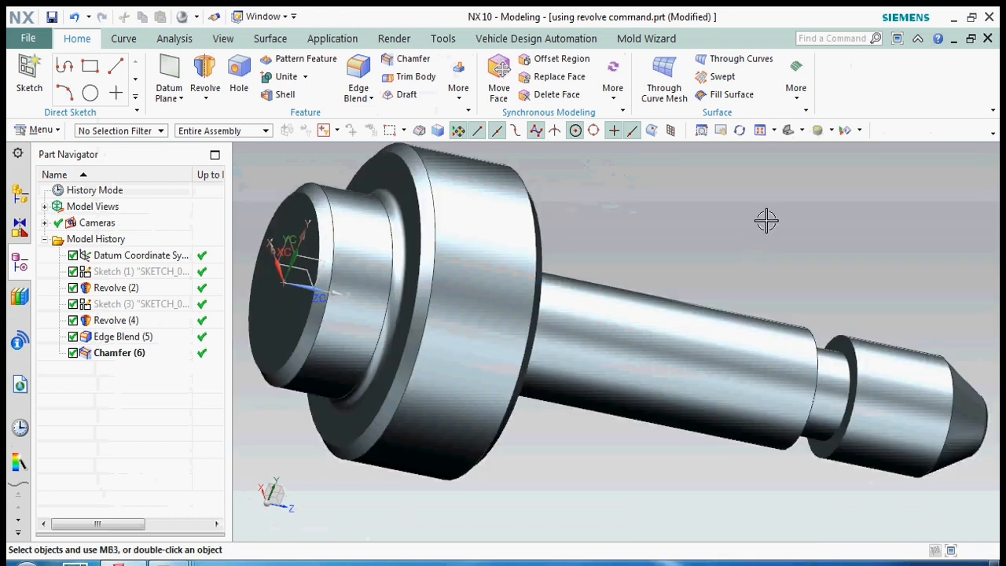
pyautogui.click(766, 221)
pyautogui.scroll(-3, 804, 300)
pyautogui.moveTo(804, 303); pyautogui.dragTo(757, 233, button='middle')
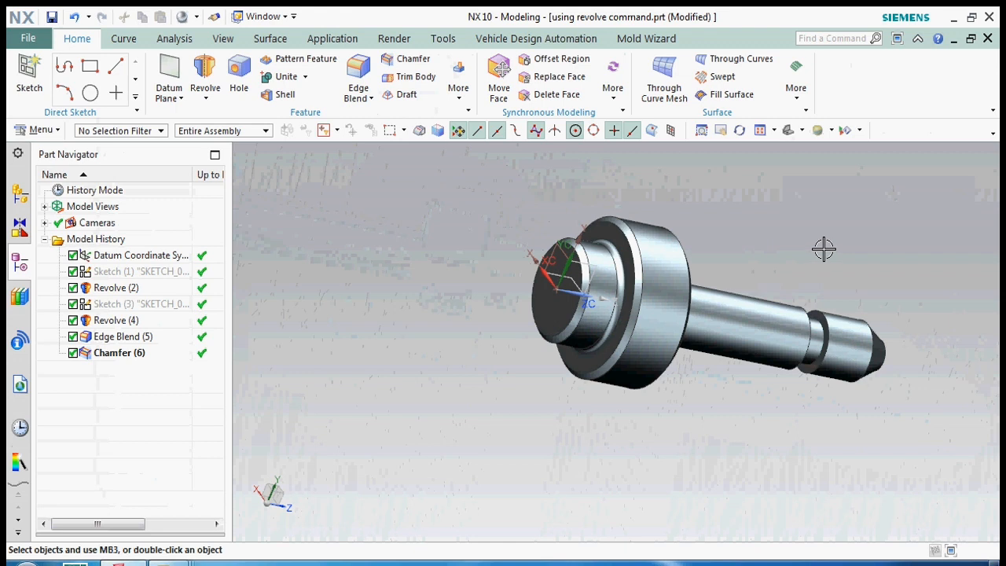
# - Show the hidden profile sketch and the groove's rectangle sketch together with the pin body
pyautogui.hotkey('ctrl', 'shift', 'k')
pyautogui.click(697, 303)
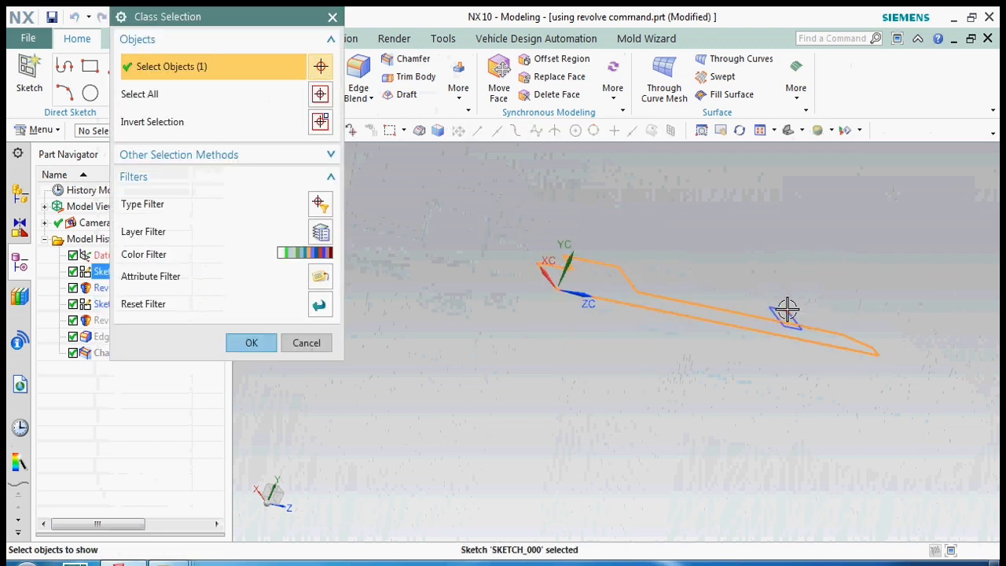
pyautogui.middleClick(713, 346)
pyautogui.moveTo(694, 369); pyautogui.dragTo(685, 398, button='middle')
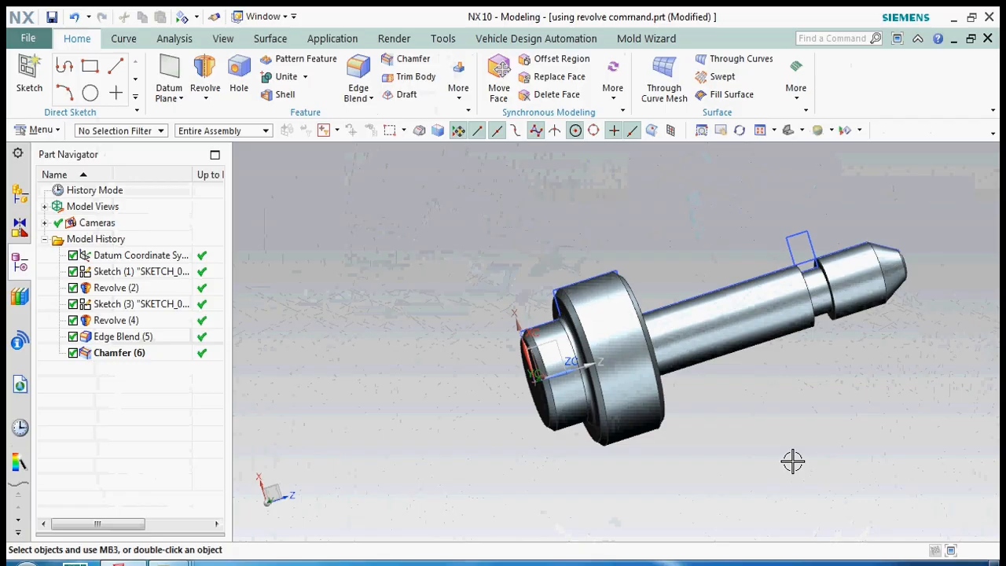